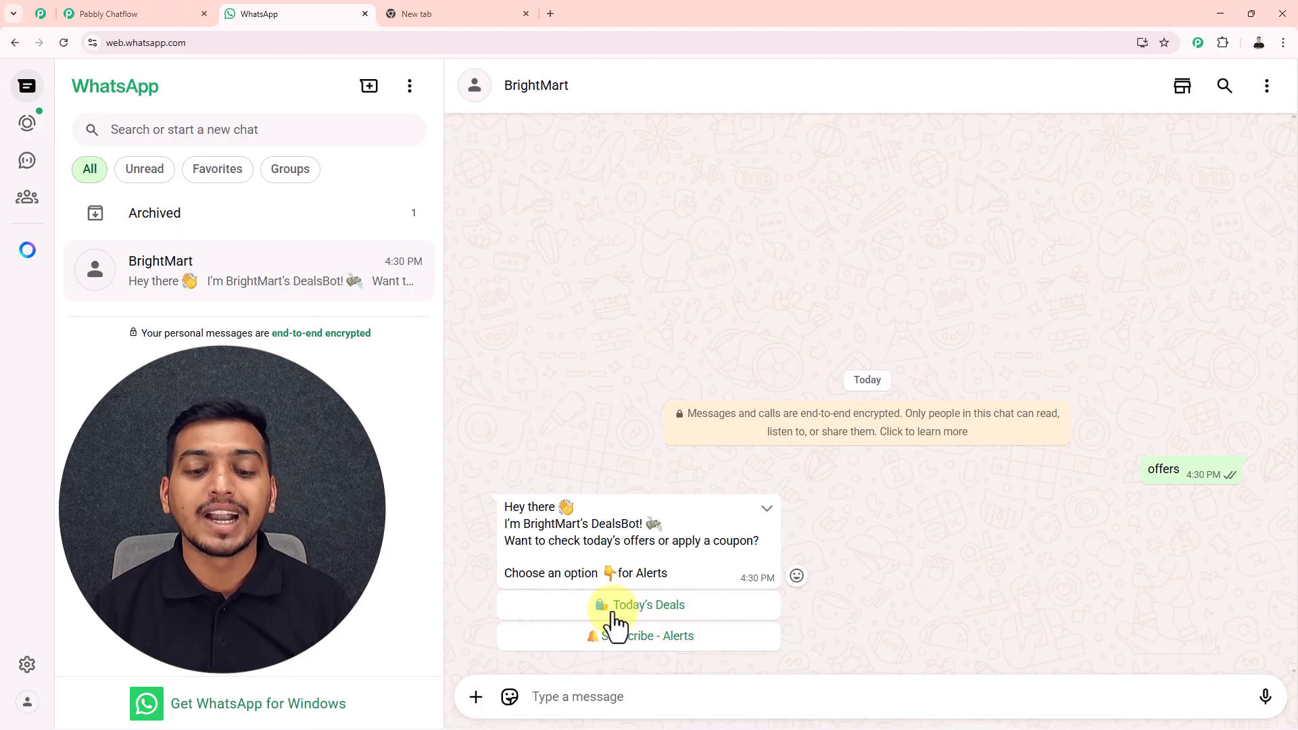
- Go through the BrightMart WhatsApp bot by choosing Today's Deals, the WEEKEND50 coupon and Shop Now
{"action": "left_click", "coordinate": [643, 611]}
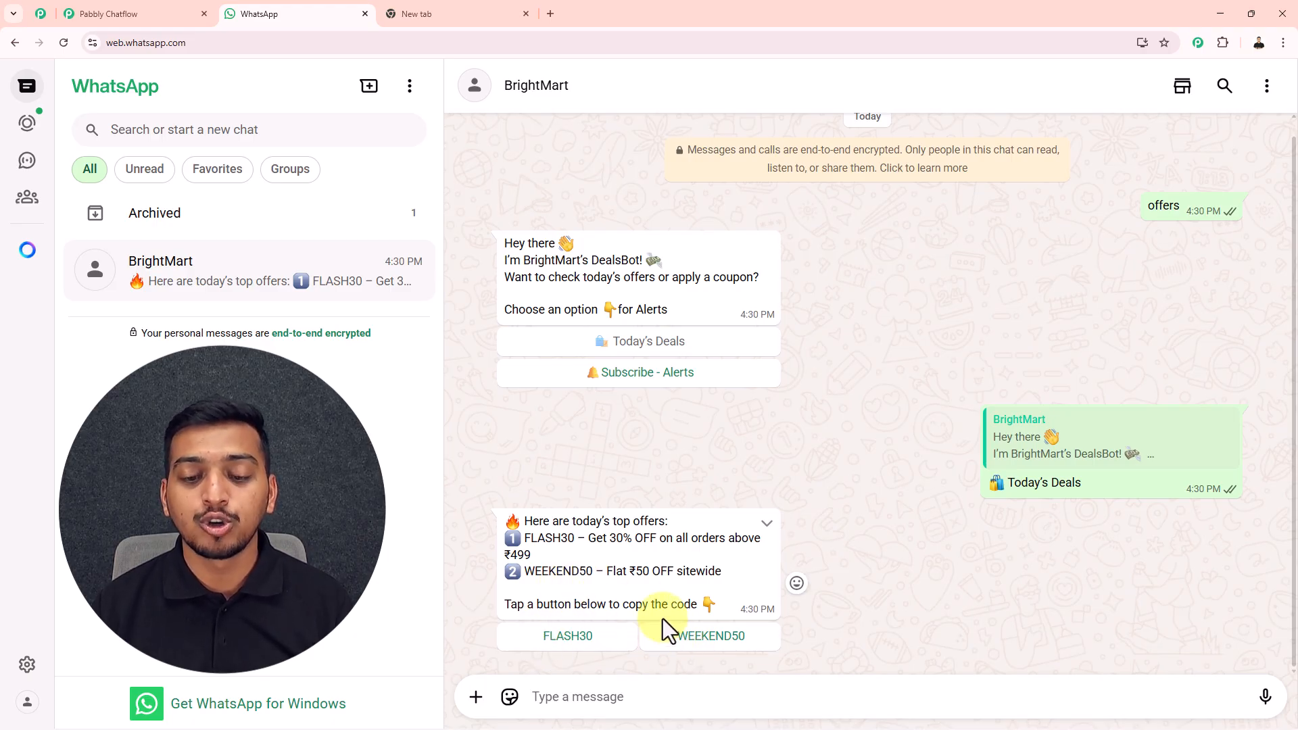
{"action": "left_click", "coordinate": [709, 638]}
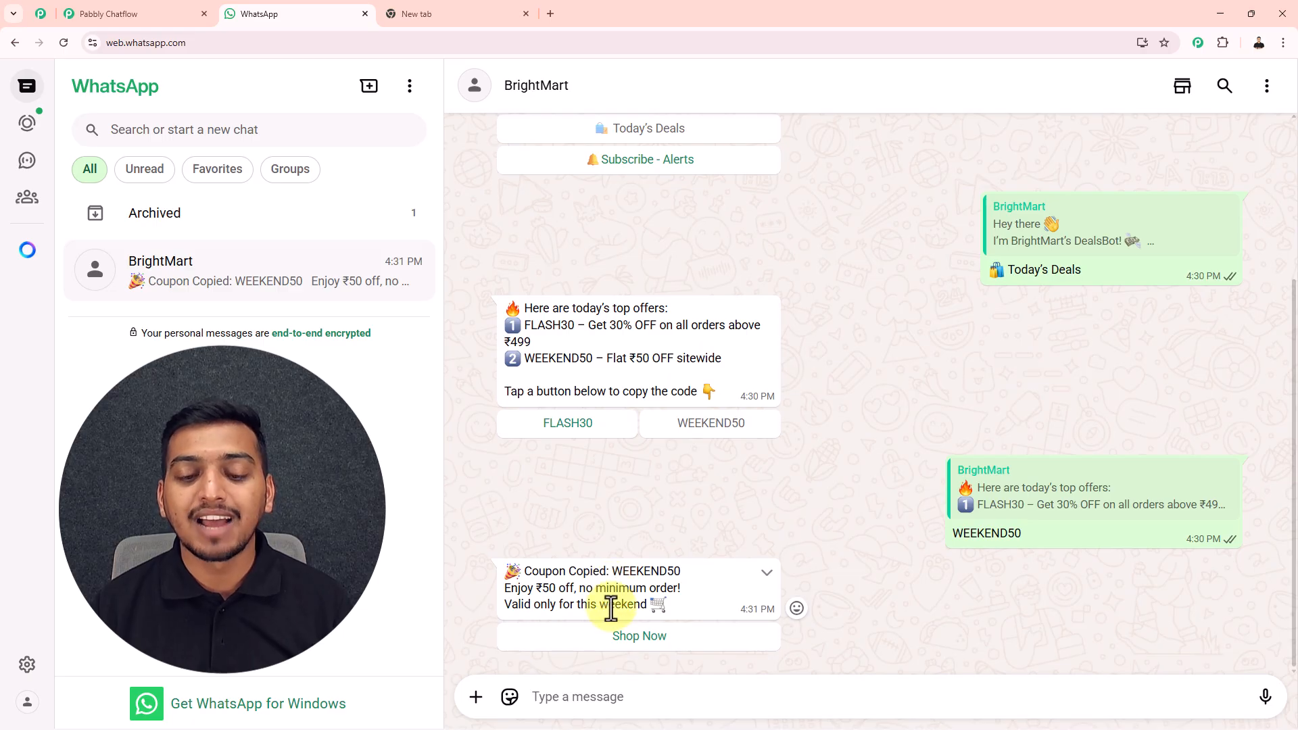
{"action": "left_click", "coordinate": [631, 637]}
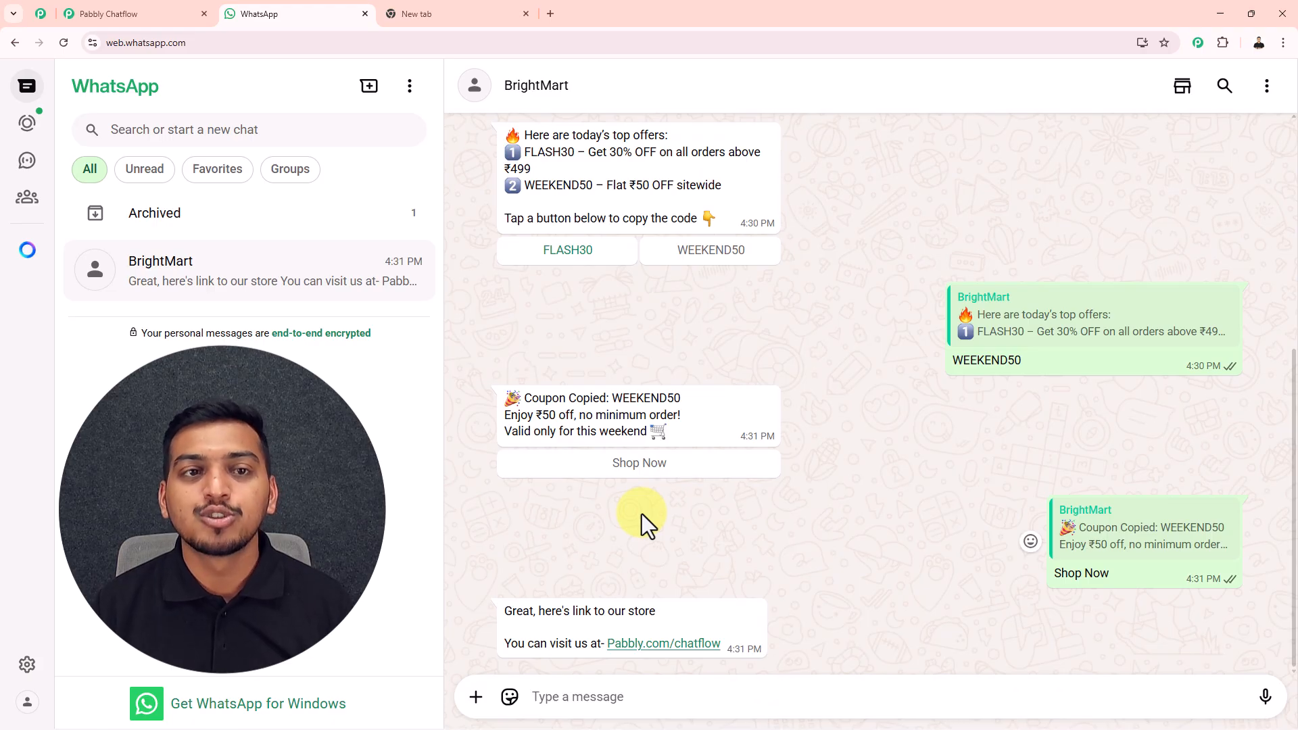
- Open Pabbly.com/chatflow in the empty browser tab
{"action": "left_click", "coordinate": [426, 17]}
{"action": "type", "text": "Pabbly.com/chatflow"}
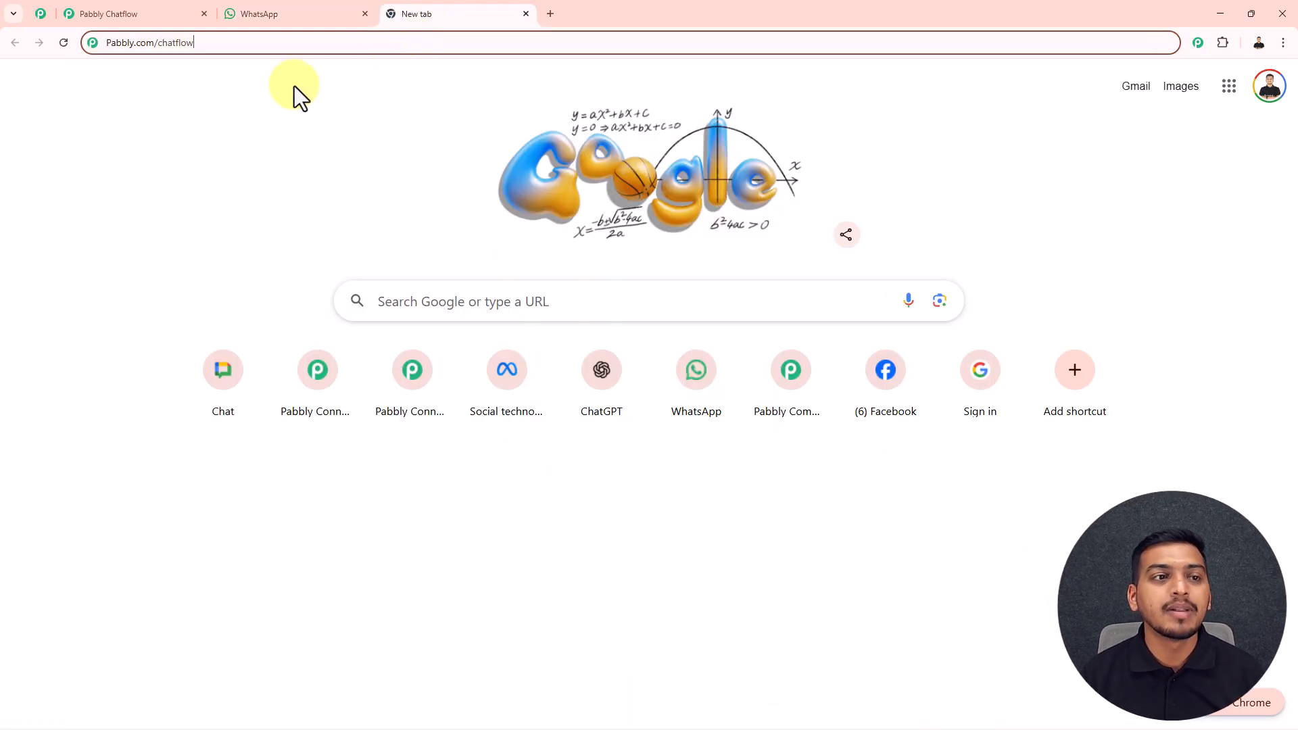
{"action": "left_click_drag", "start_coordinate": [195, 43], "coordinate": [107, 49]}
{"action": "key", "text": "Return"}
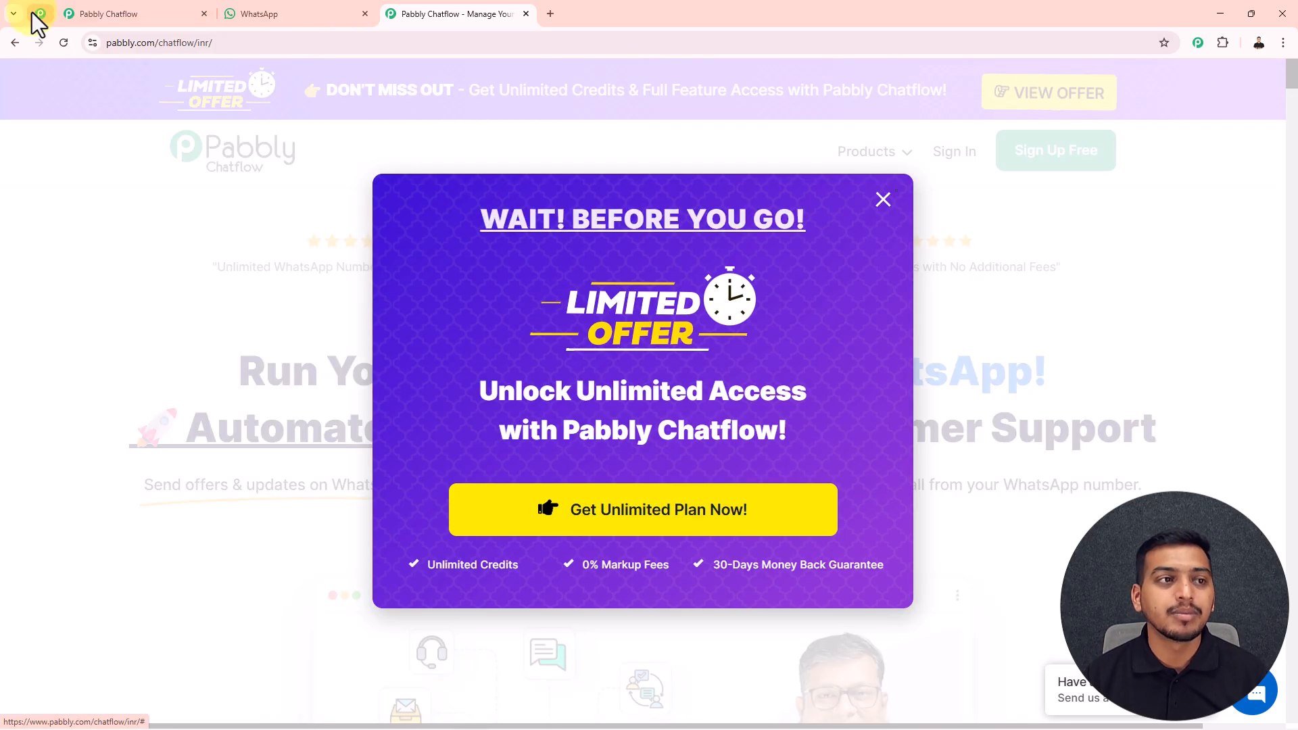
- Look through the Pabbly Community page, including its option to join, and return to the Pabbly Chatflow site
{"action": "left_click", "coordinate": [39, 14]}
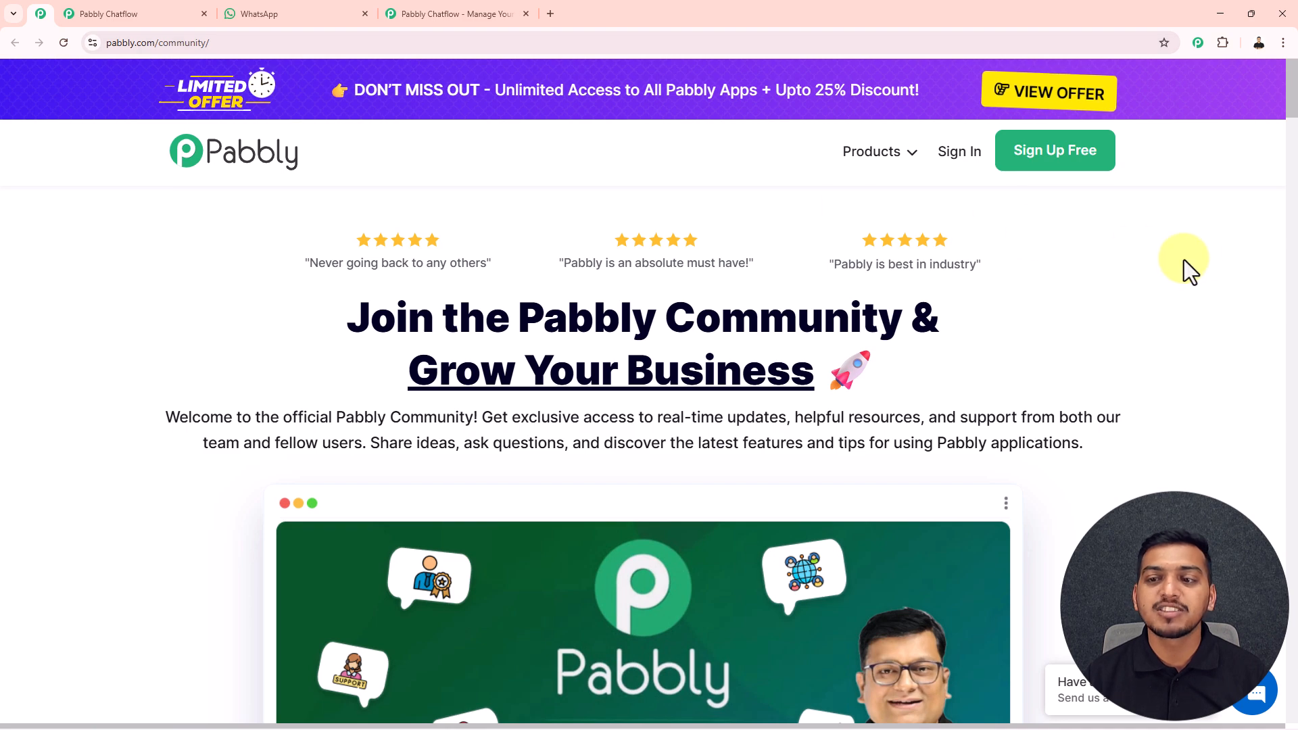
{"action": "middle_click", "coordinate": [1222, 220]}
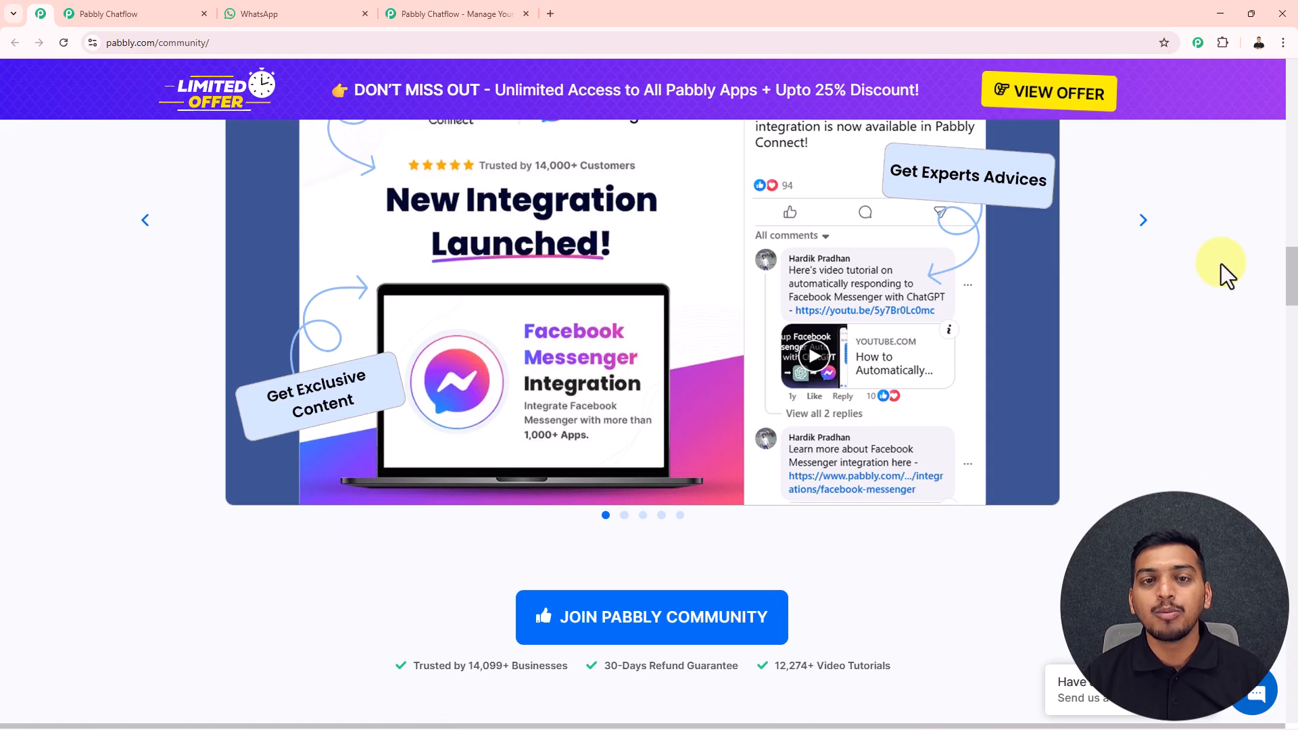
{"action": "left_click", "coordinate": [435, 15]}
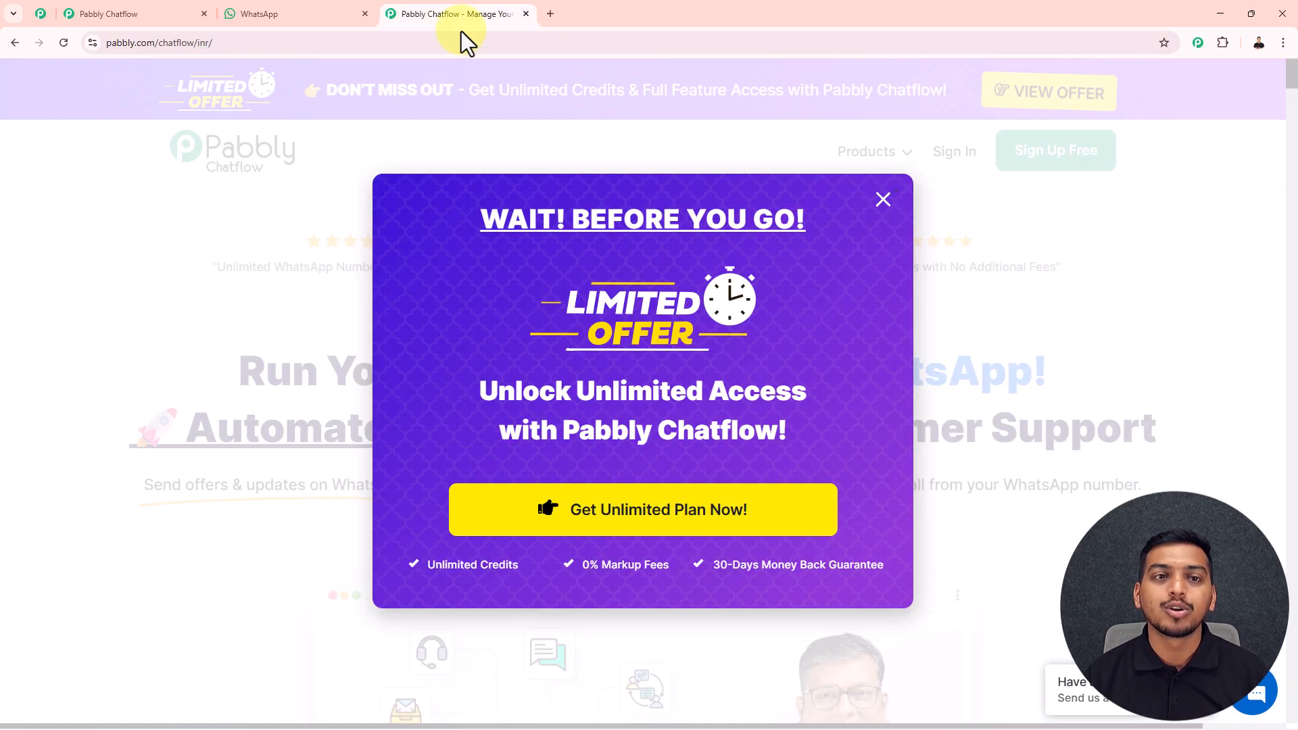
- Dismiss the limited-offer popup and sign in to Pabbly to access the Pabbly Chatflow app
{"action": "left_click", "coordinate": [882, 200]}
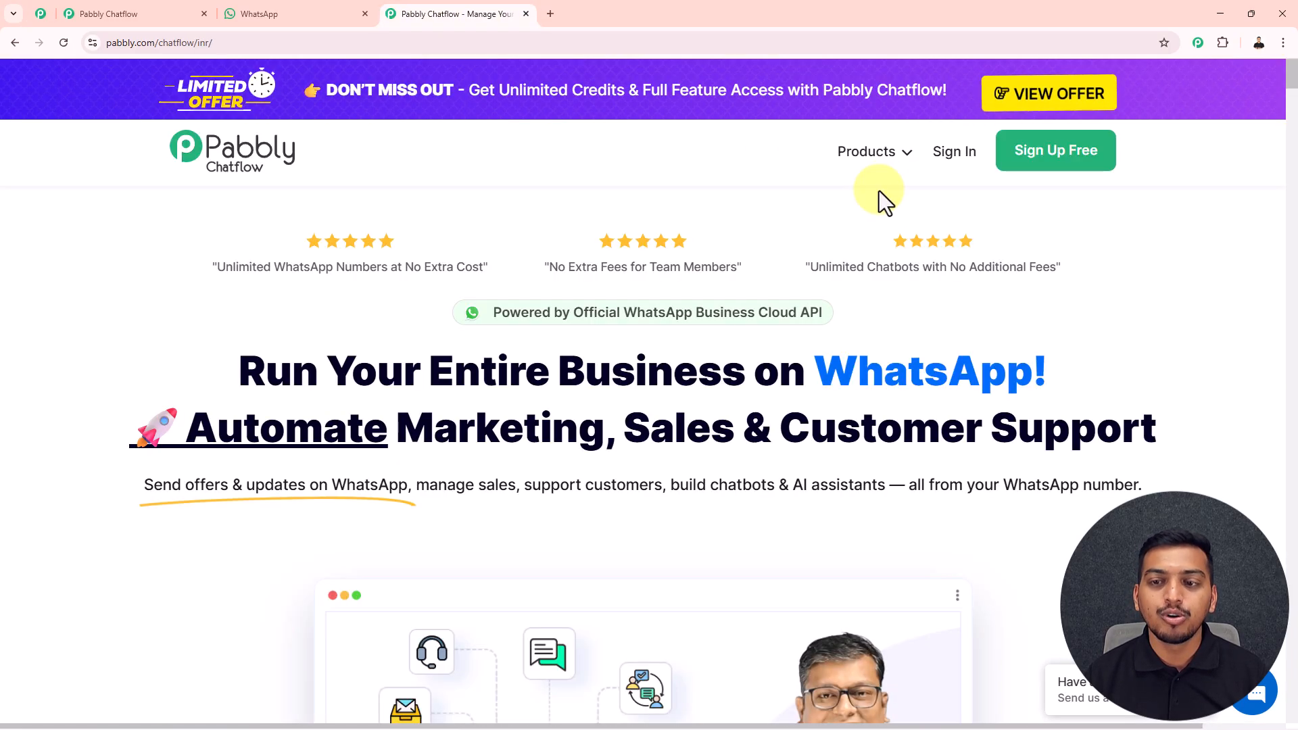
{"action": "left_click", "coordinate": [956, 155]}
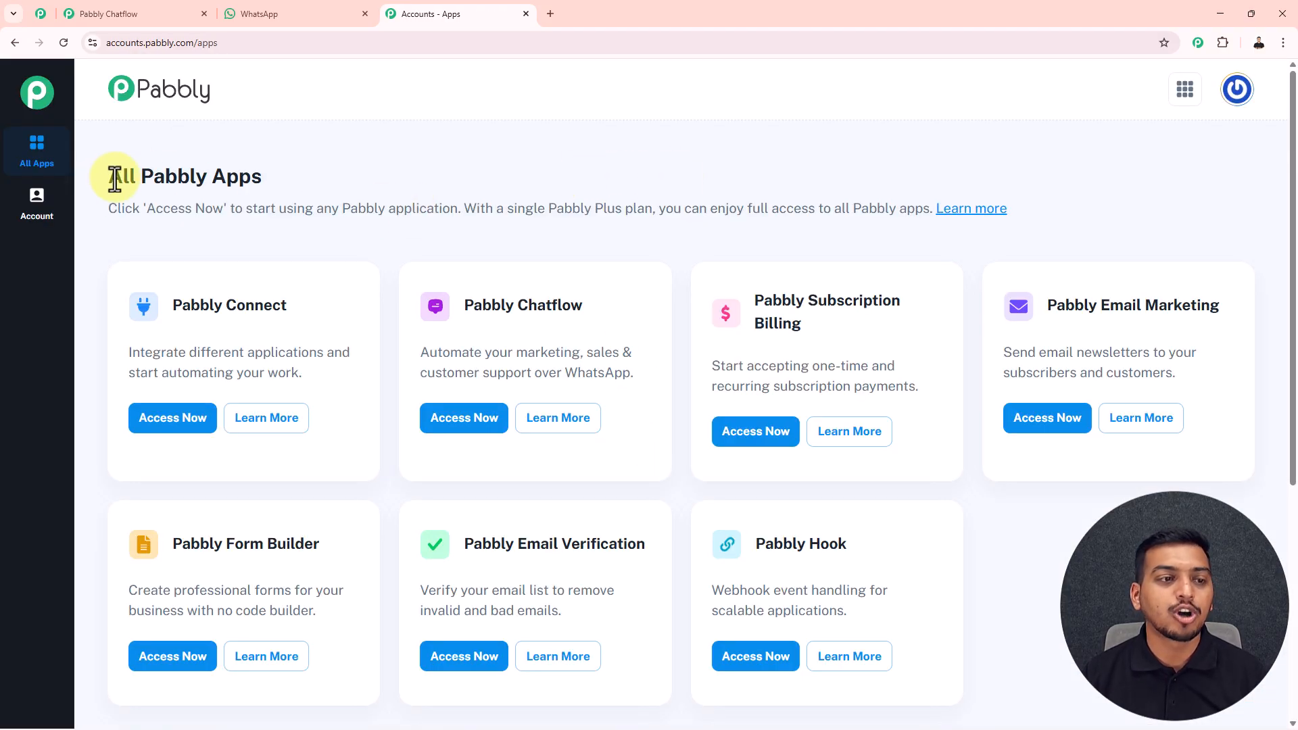
{"action": "scroll", "coordinate": [545, 327], "scroll_direction": "down", "scroll_amount": 2}
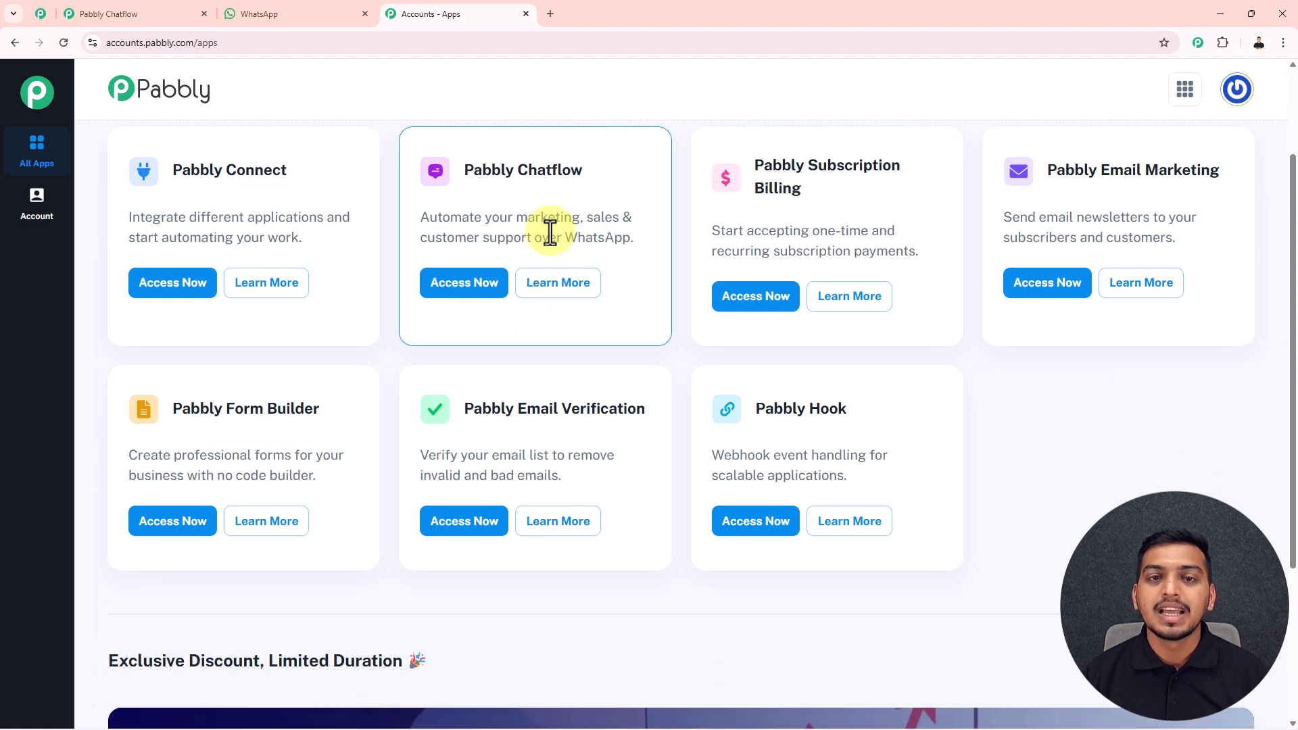
{"action": "left_click_drag", "start_coordinate": [461, 168], "coordinate": [586, 169]}
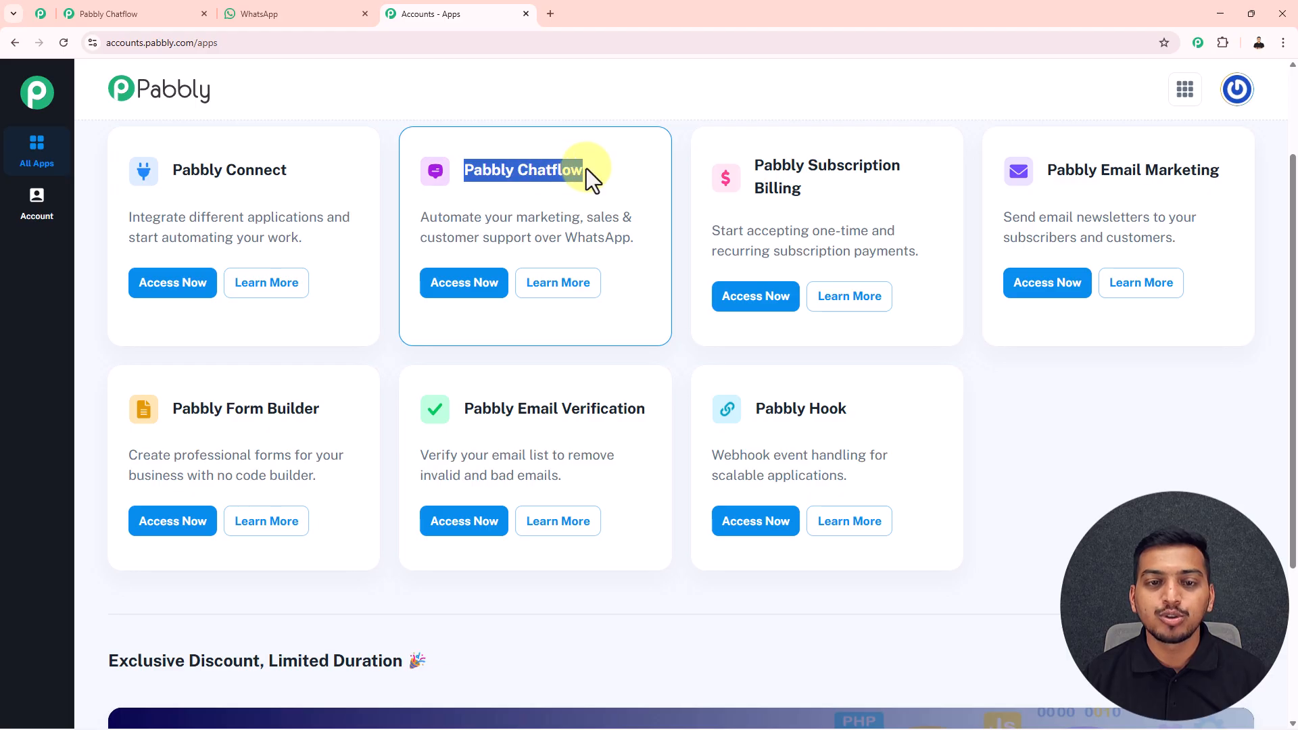
{"action": "left_click", "coordinate": [482, 285]}
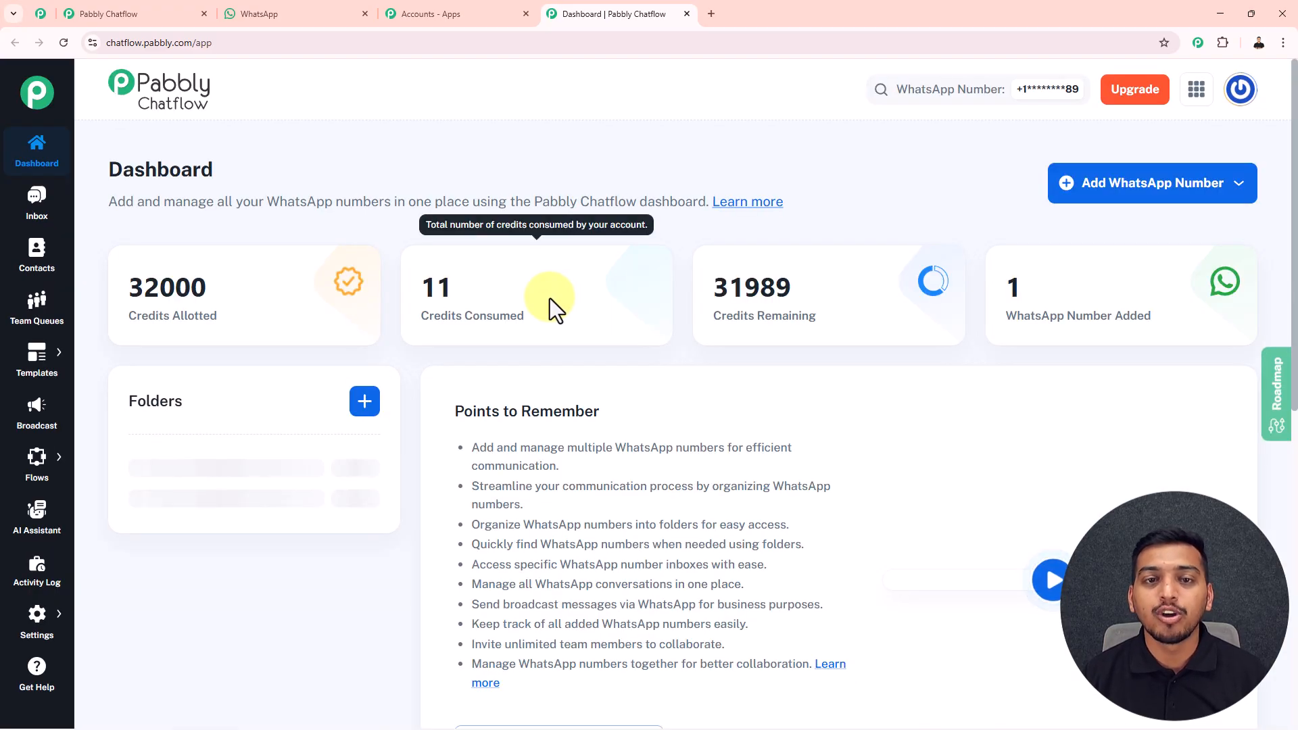
- Review the connection methods offered for adding a WhatsApp number on the dashboard
{"action": "left_click", "coordinate": [1135, 196]}
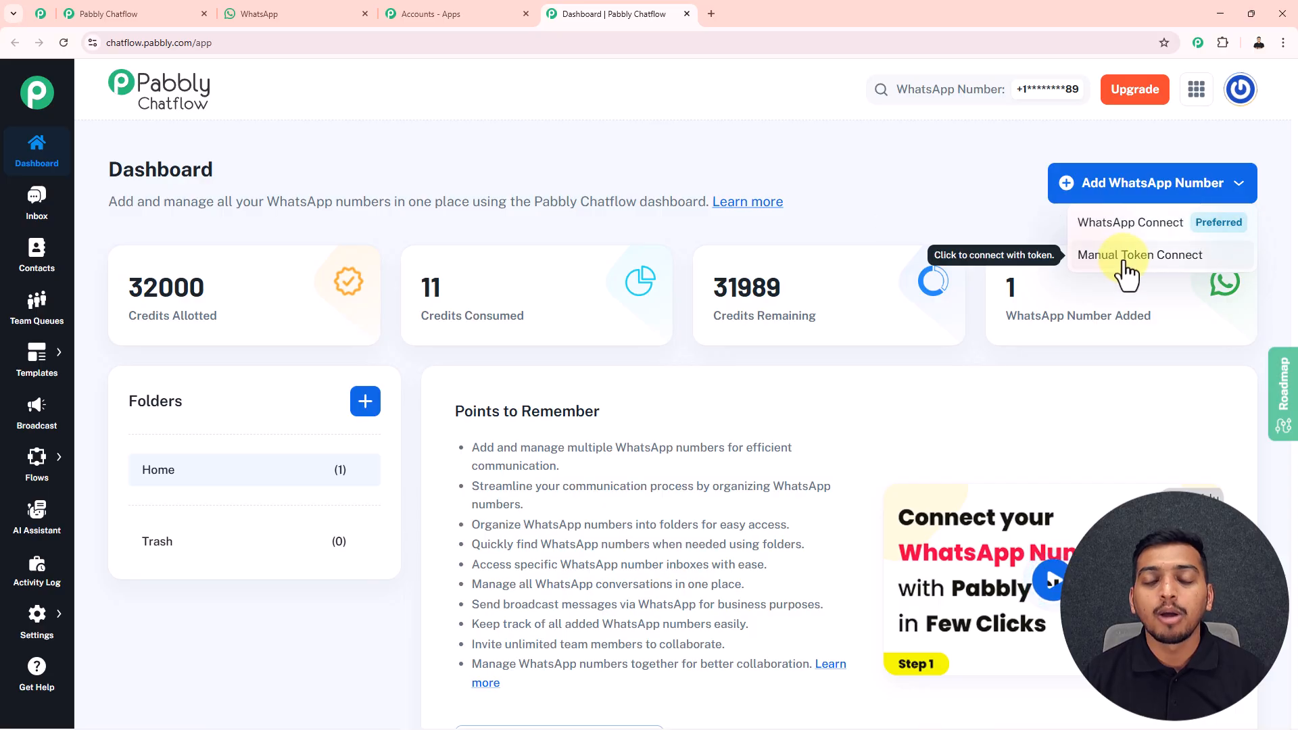
{"action": "left_click", "coordinate": [1012, 217]}
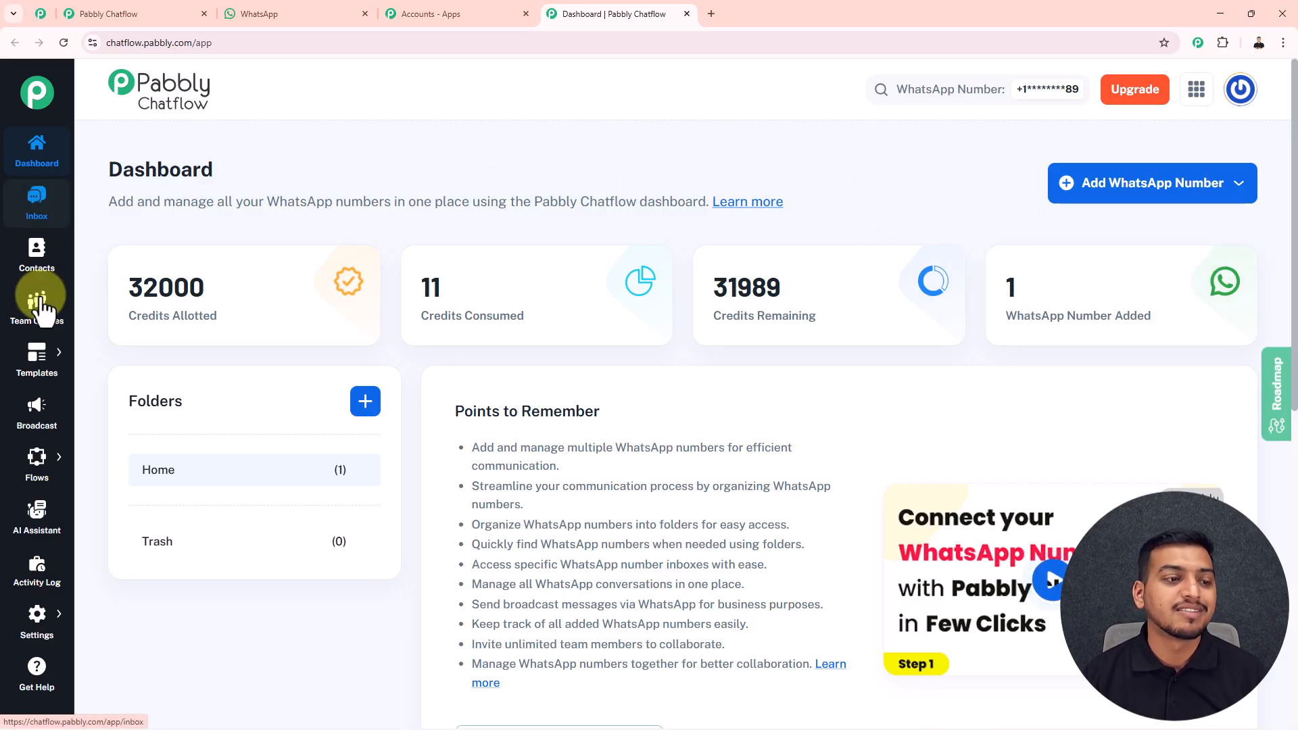
{"action": "mouse_move", "coordinate": [39, 628]}
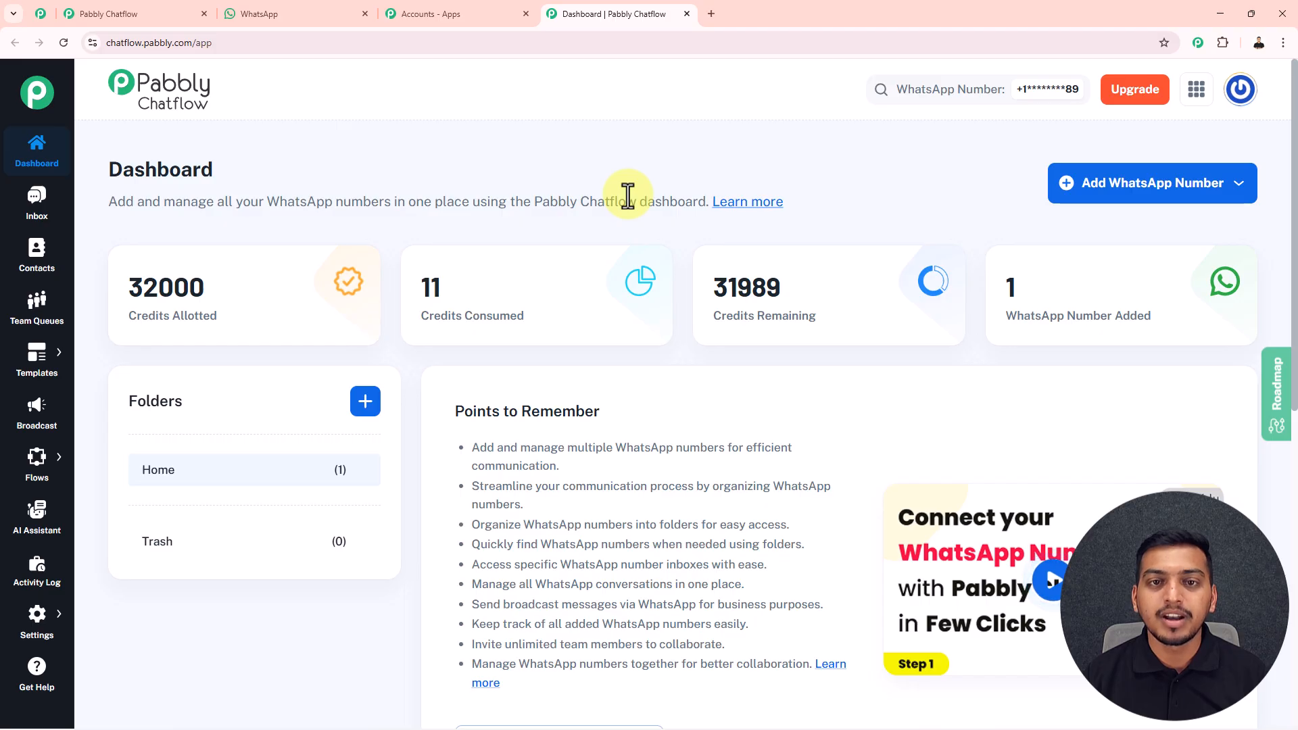
- Open the Flow Builder page of Pabbly Chatflow
{"action": "scroll", "coordinate": [627, 196], "scroll_direction": "down", "scroll_amount": 2}
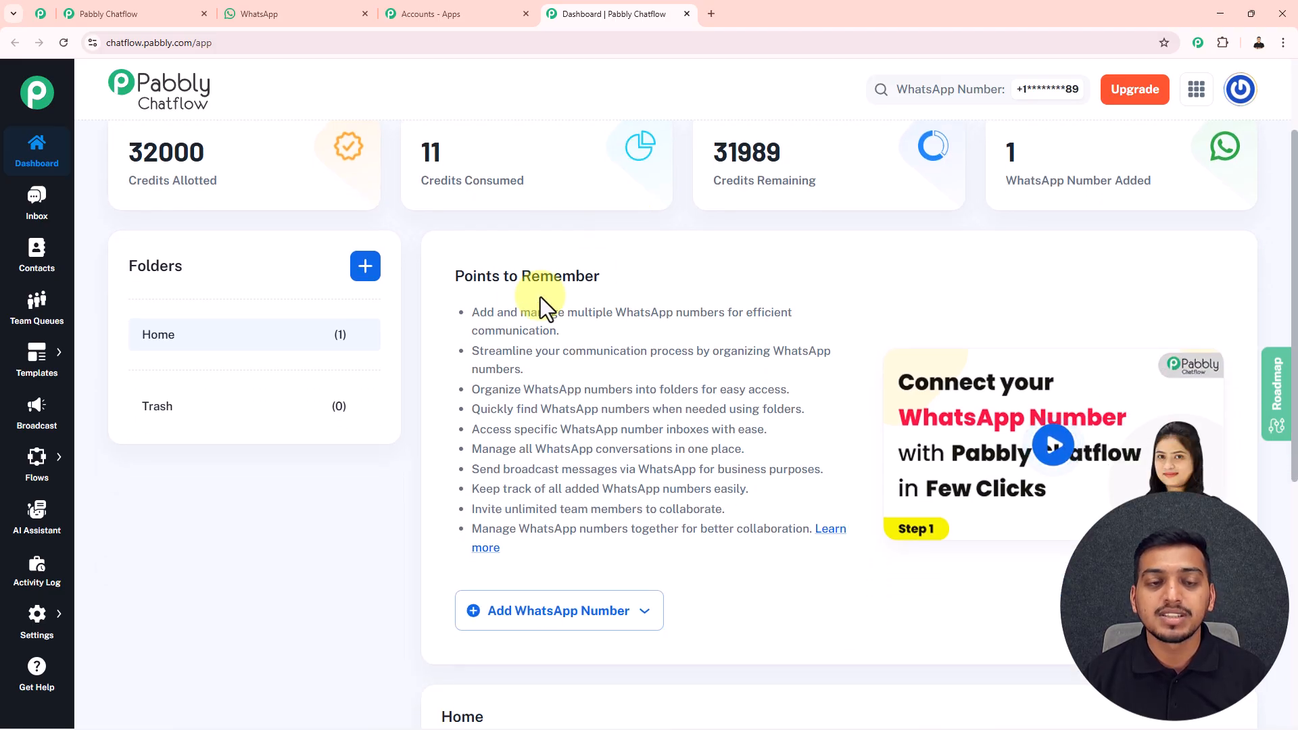
{"action": "mouse_move", "coordinate": [40, 460]}
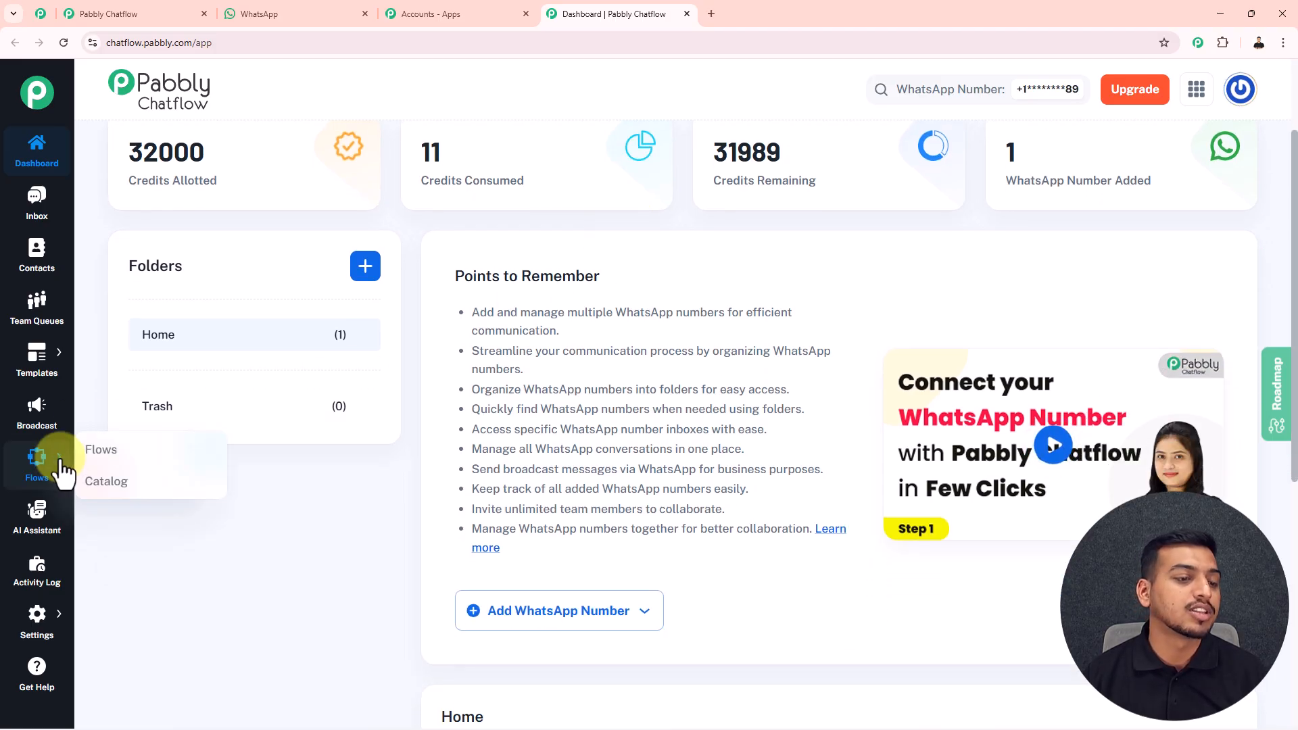
{"action": "left_click", "coordinate": [103, 460]}
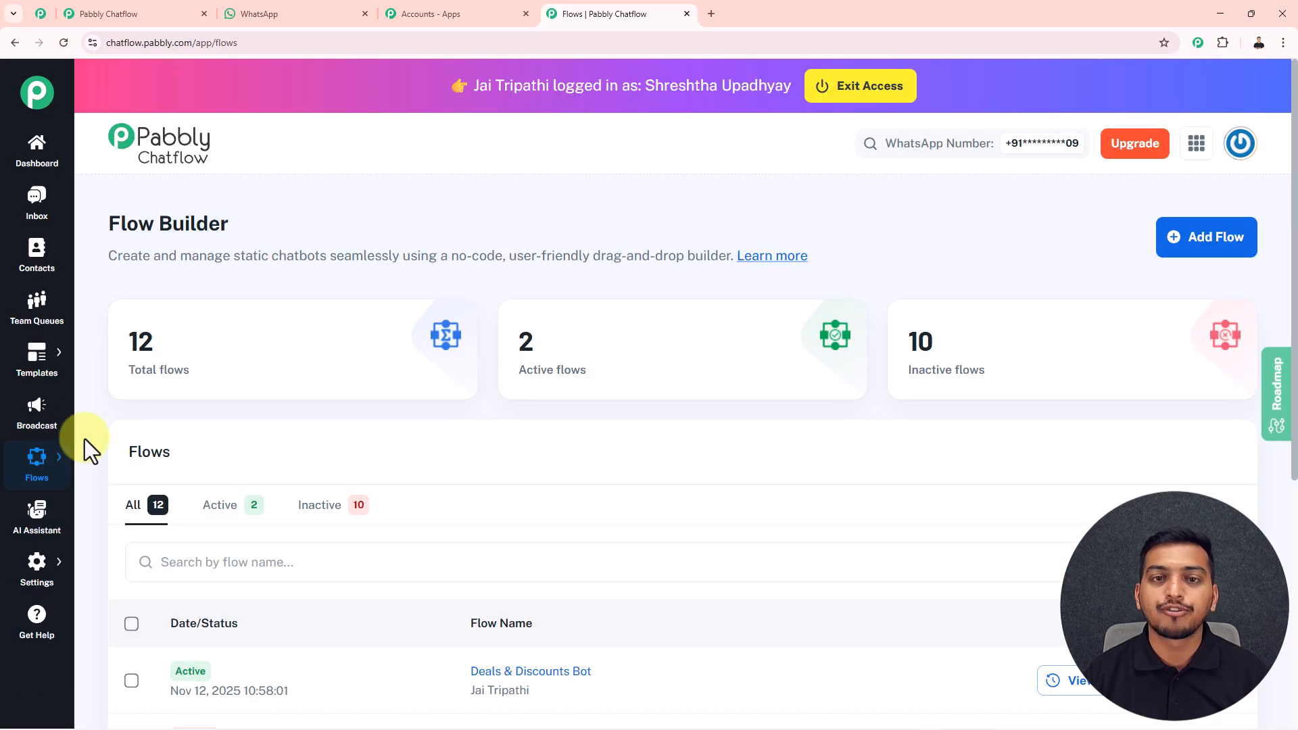
{"action": "left_click_drag", "start_coordinate": [108, 225], "coordinate": [273, 238]}
{"action": "left_click", "coordinate": [272, 237]}
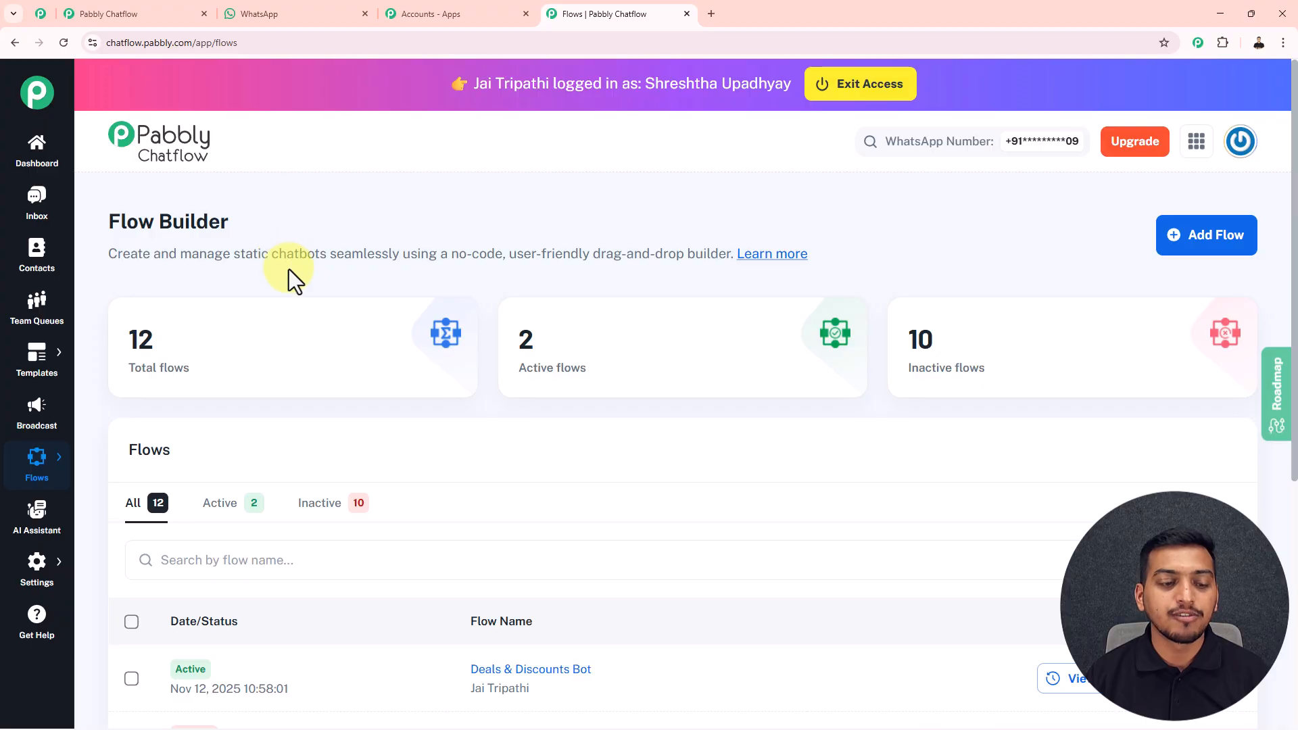
- Set the existing Deals & Discounts Bot flow to inactive and confirm the change
{"action": "scroll", "coordinate": [290, 269], "scroll_direction": "down", "scroll_amount": 3}
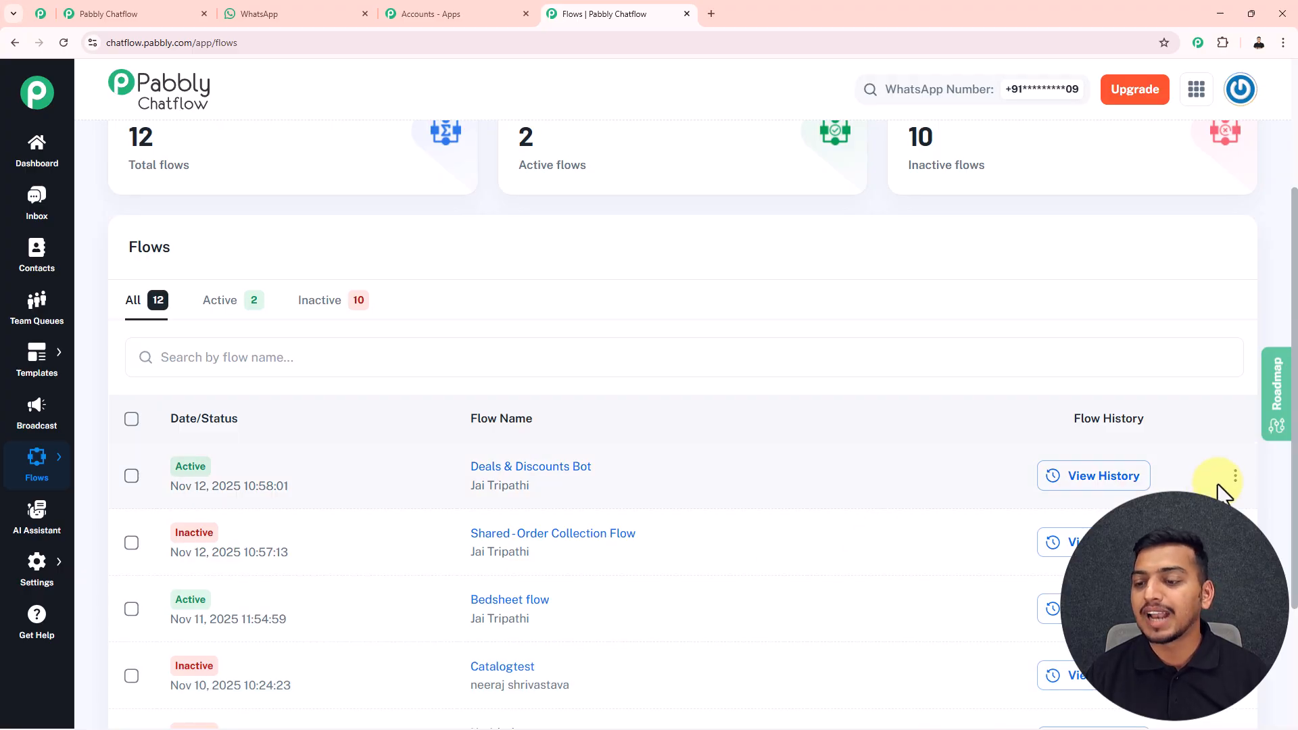
{"action": "left_click", "coordinate": [1235, 475]}
{"action": "left_click", "coordinate": [1180, 474]}
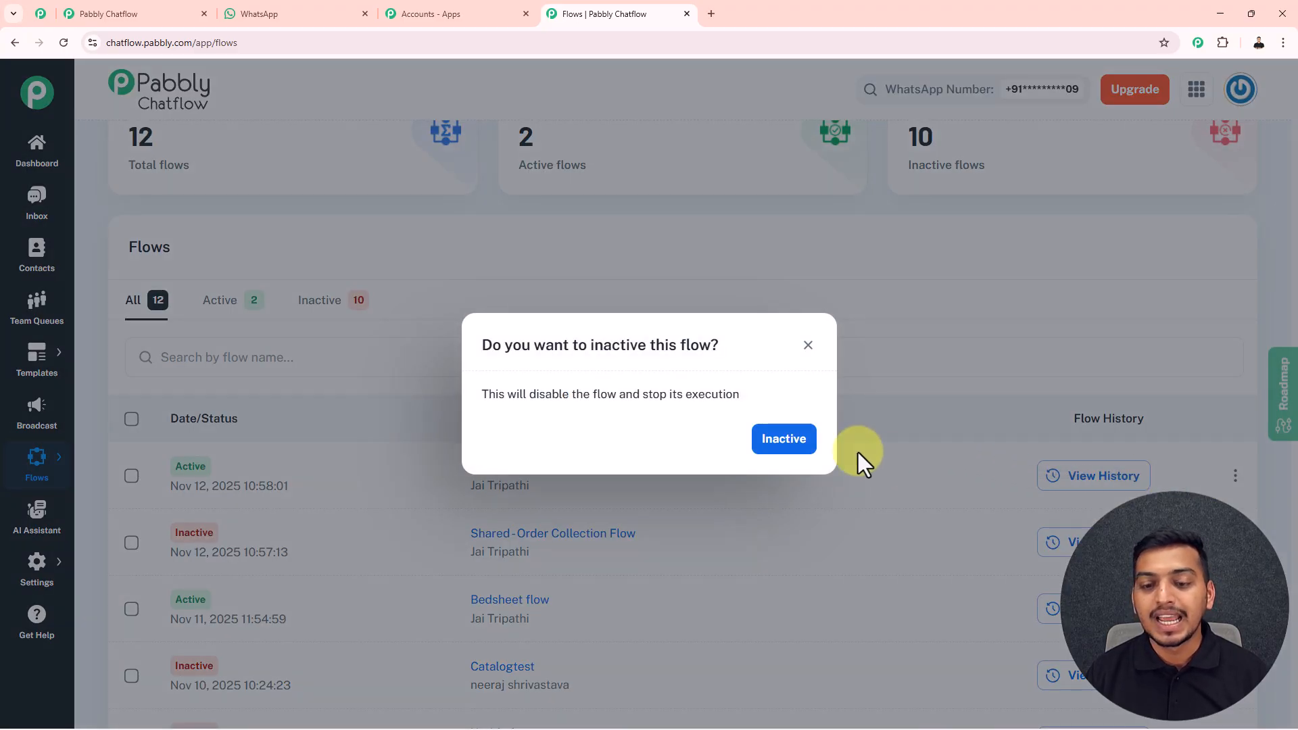
{"action": "left_click", "coordinate": [804, 443]}
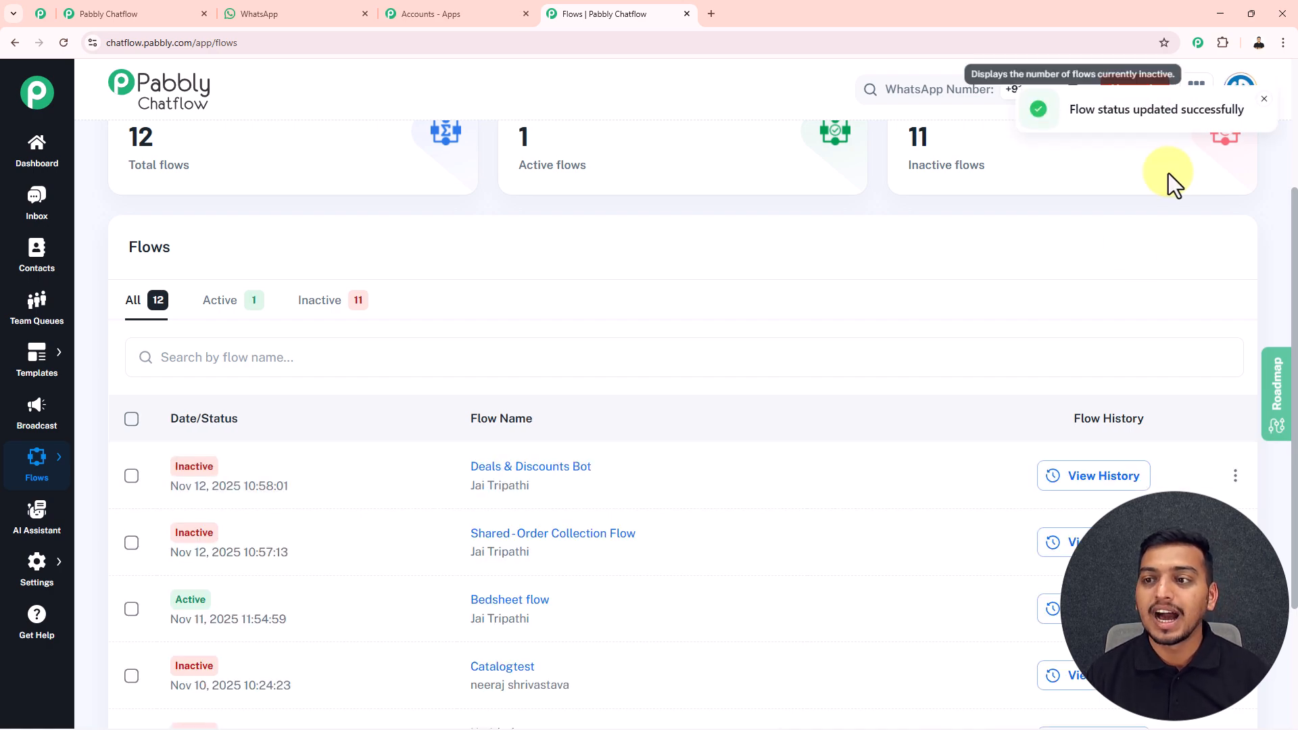
- Add a new flow and name it "Chatbot for Deals & Discounts"
{"action": "scroll", "coordinate": [1081, 277], "scroll_direction": "up", "scroll_amount": 3}
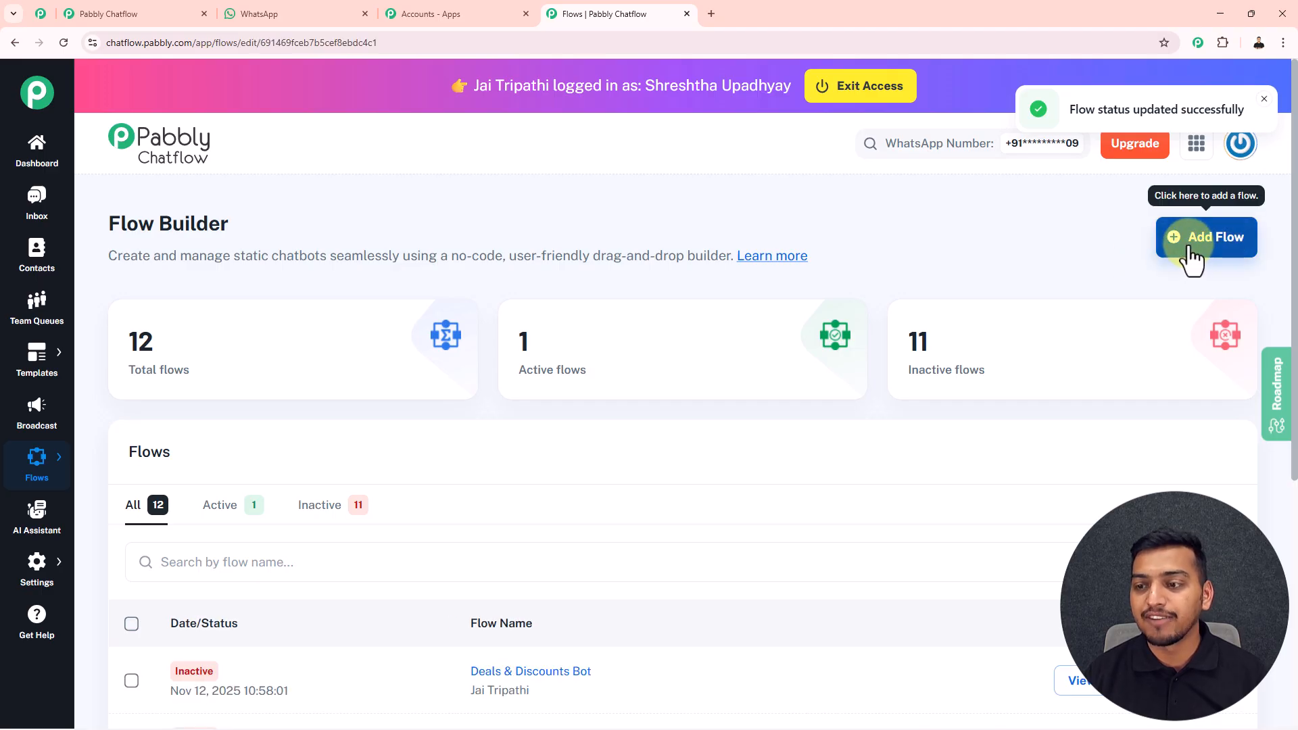
{"action": "left_click", "coordinate": [1221, 255]}
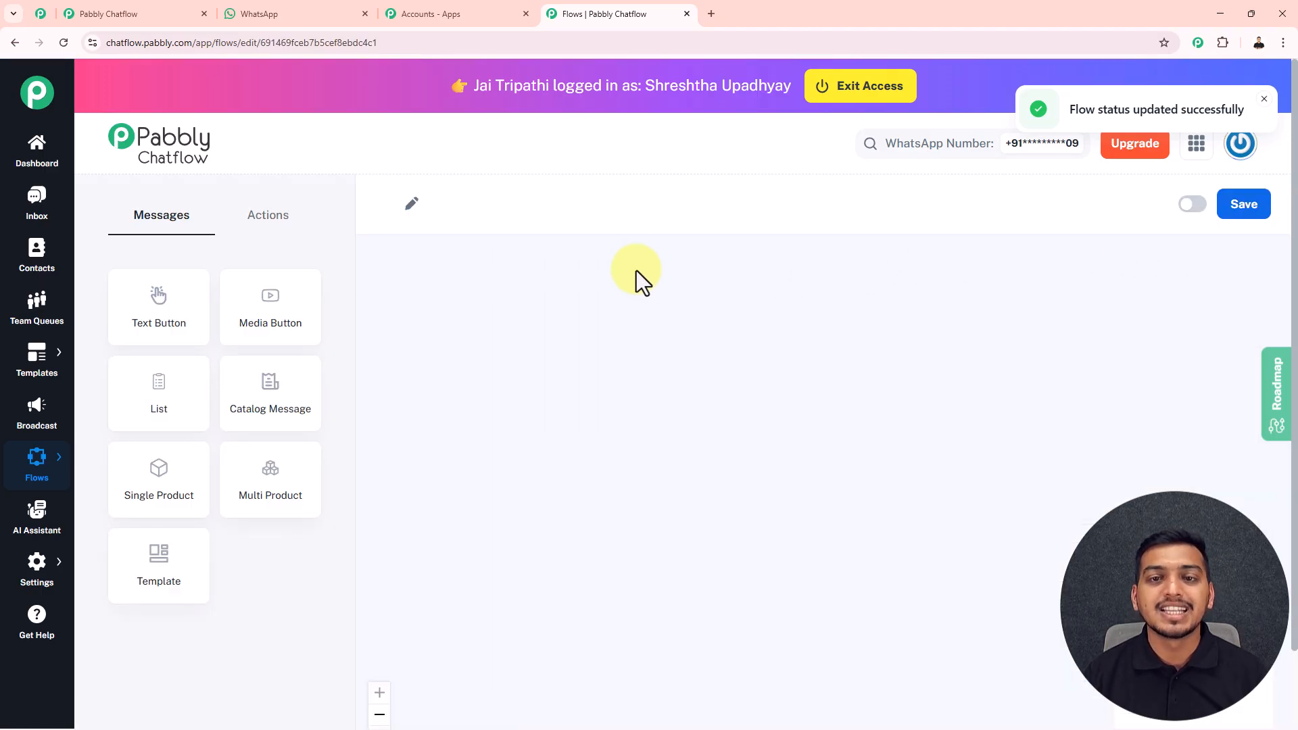
{"action": "scroll", "coordinate": [538, 153], "scroll_direction": "down", "scroll_amount": 2}
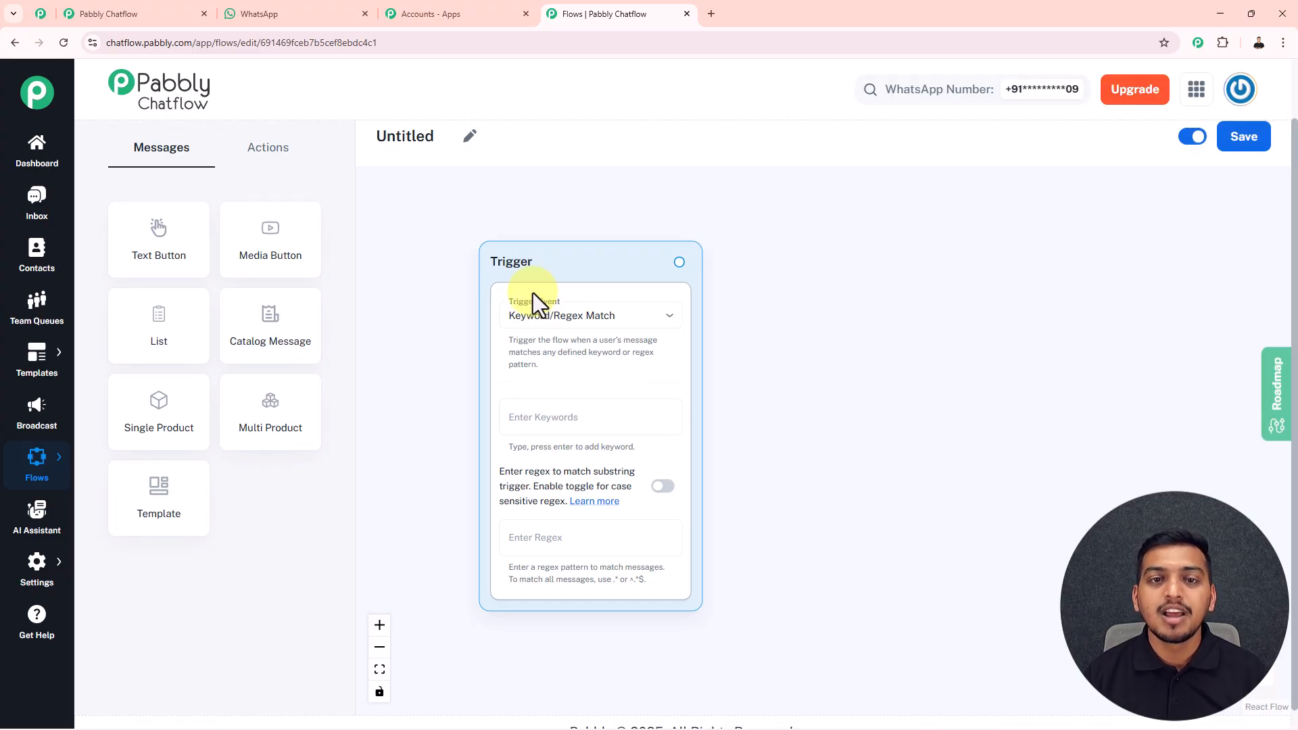
{"action": "left_click", "coordinate": [470, 135]}
{"action": "left_click_drag", "start_coordinate": [438, 139], "coordinate": [370, 139]}
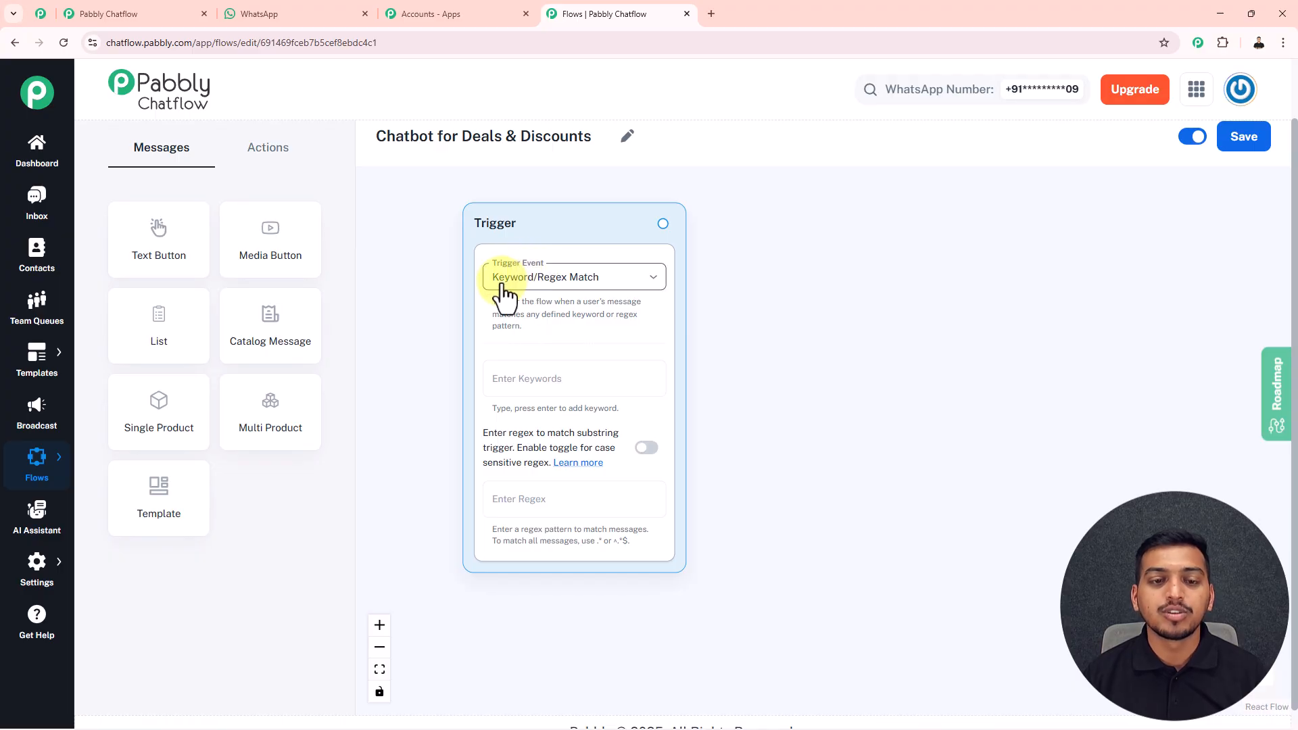
- Set the trigger event to Keyword/Regex Match and add the keywords Hello and Deals
{"action": "left_click", "coordinate": [567, 284]}
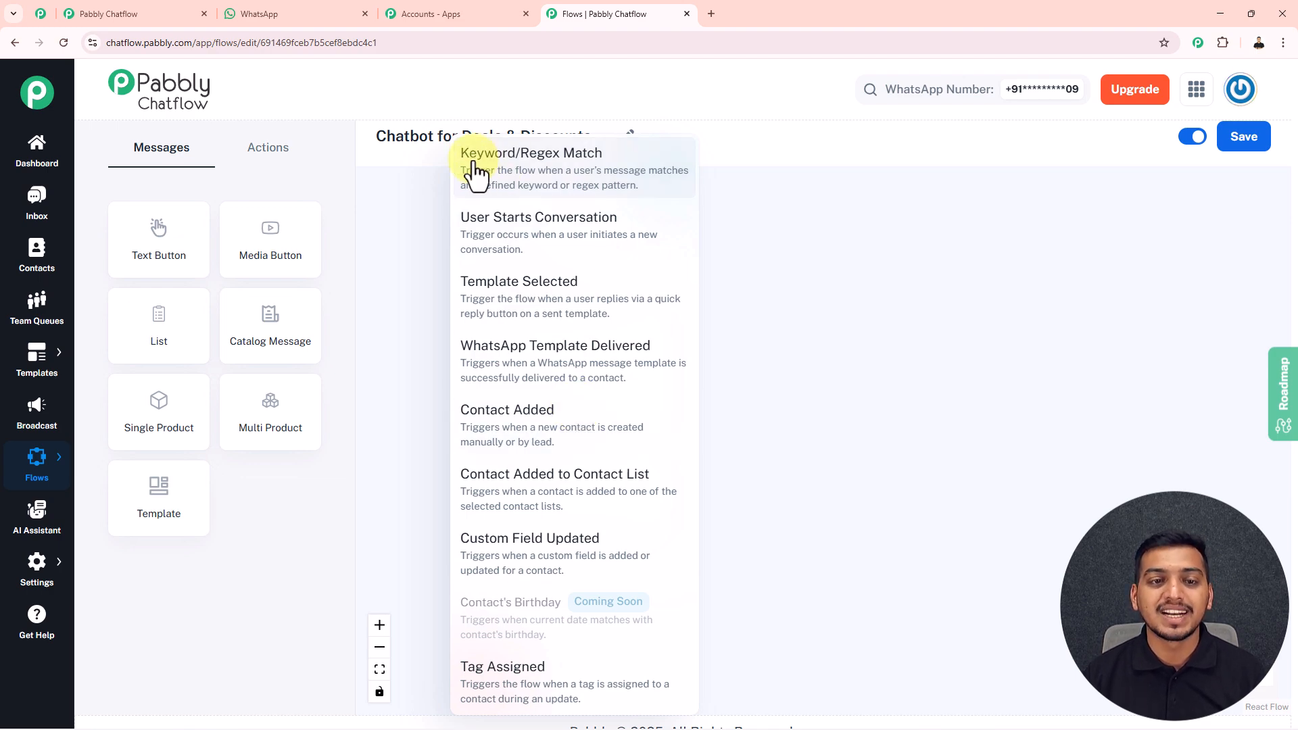
{"action": "left_click", "coordinate": [573, 168]}
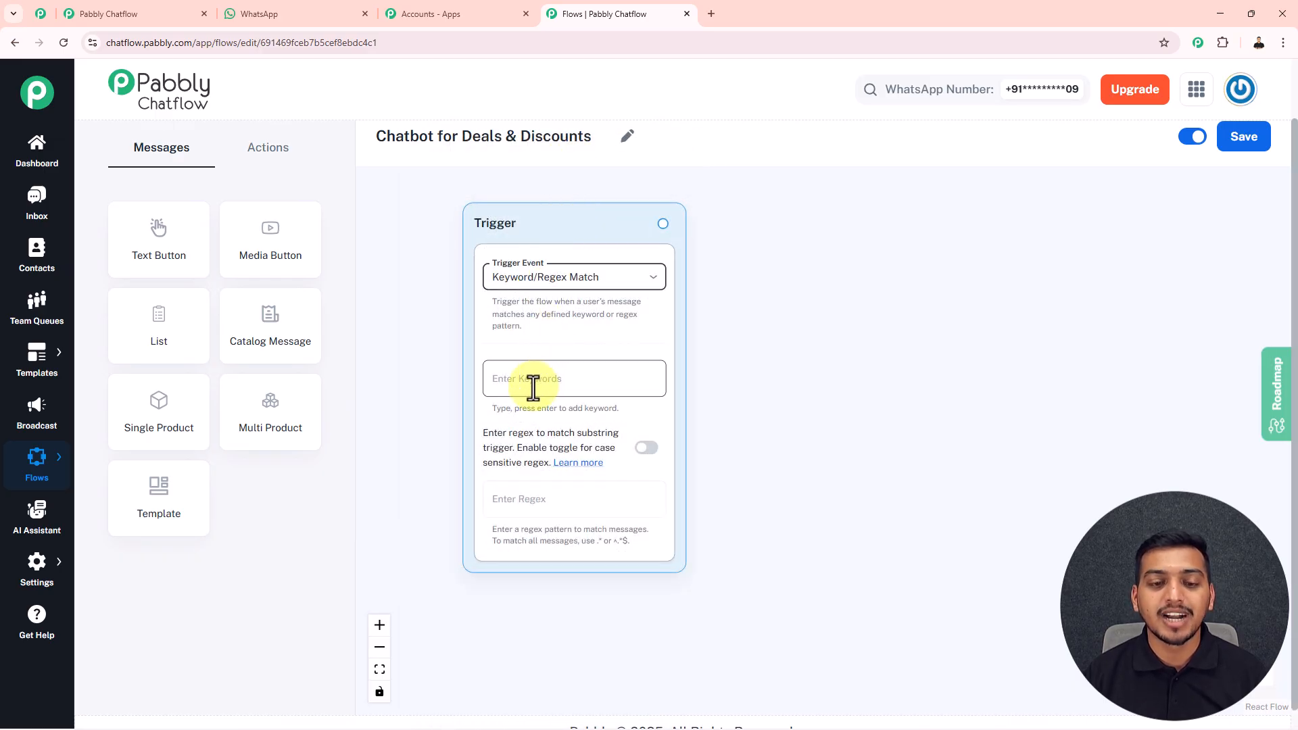
{"action": "left_click", "coordinate": [499, 384]}
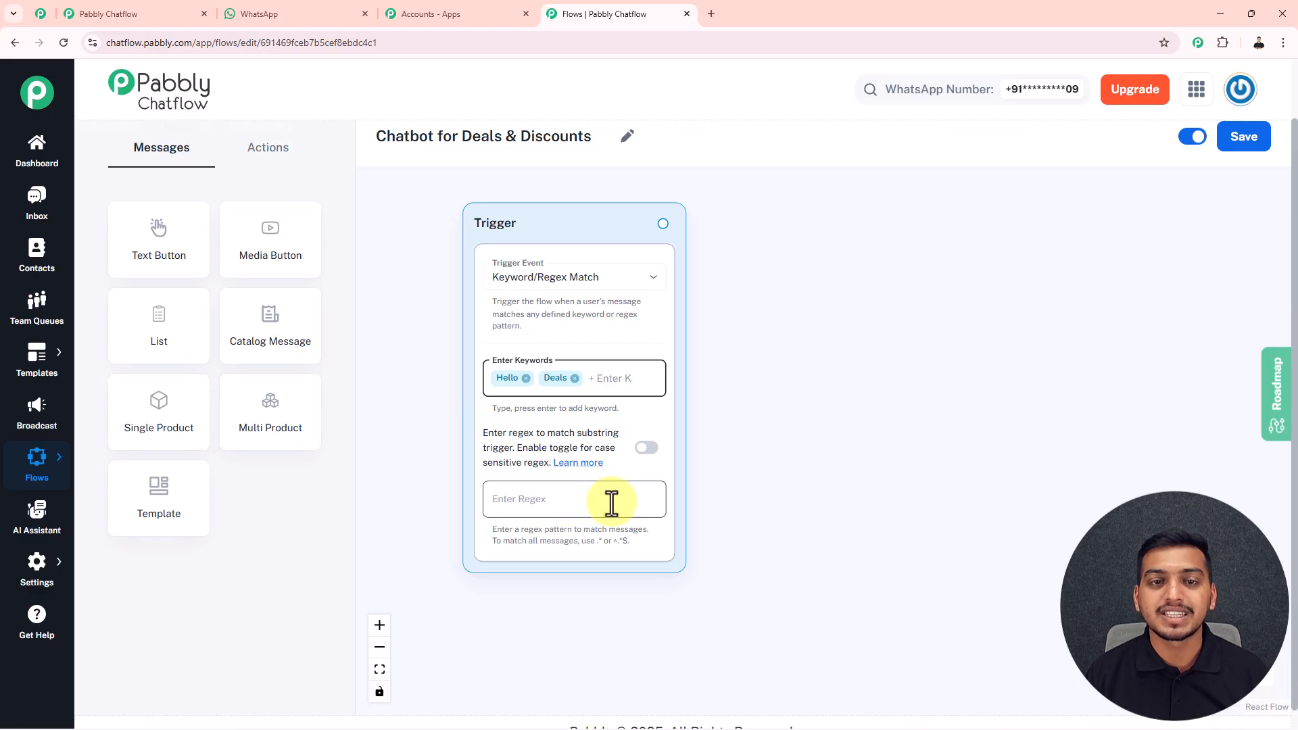
- Add a Text Button message beside the trigger on the canvas and connect the trigger to it
{"action": "left_click_drag", "start_coordinate": [776, 408], "coordinate": [724, 429]}
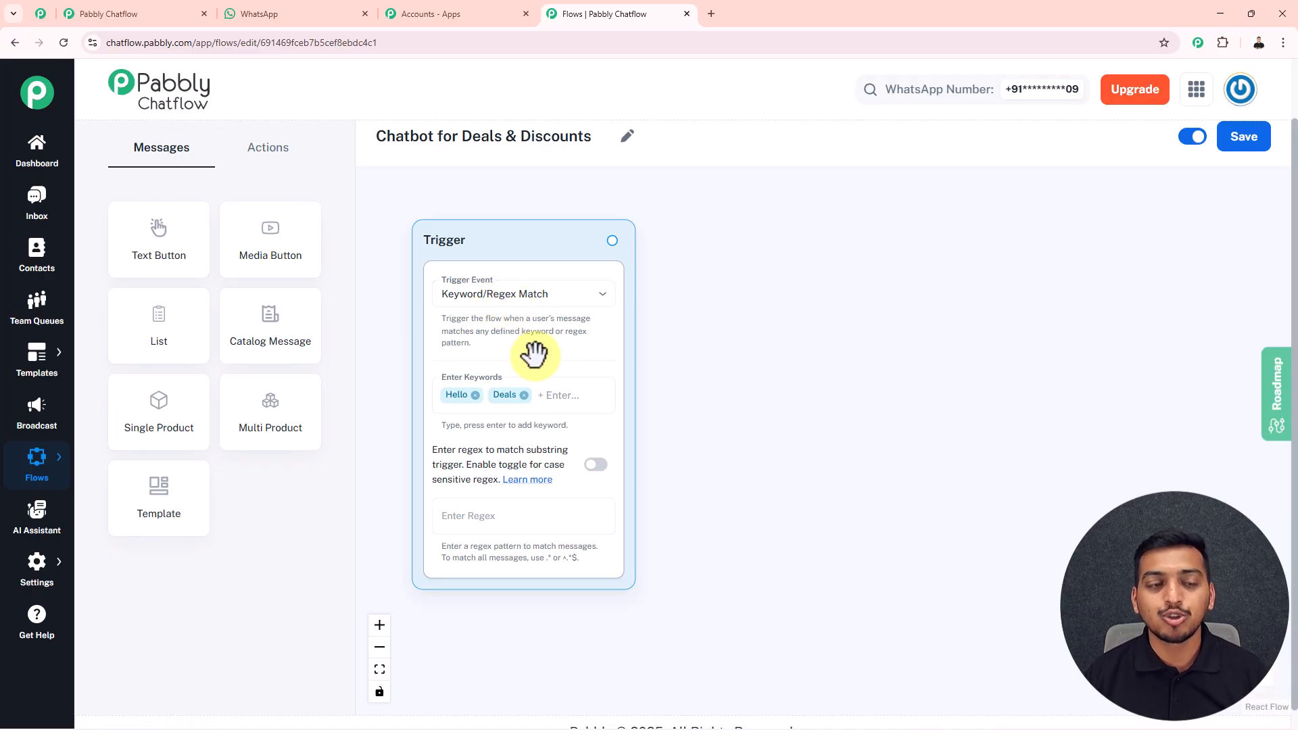
{"action": "left_click_drag", "start_coordinate": [152, 253], "coordinate": [686, 262]}
{"action": "left_click_drag", "start_coordinate": [614, 242], "coordinate": [665, 387]}
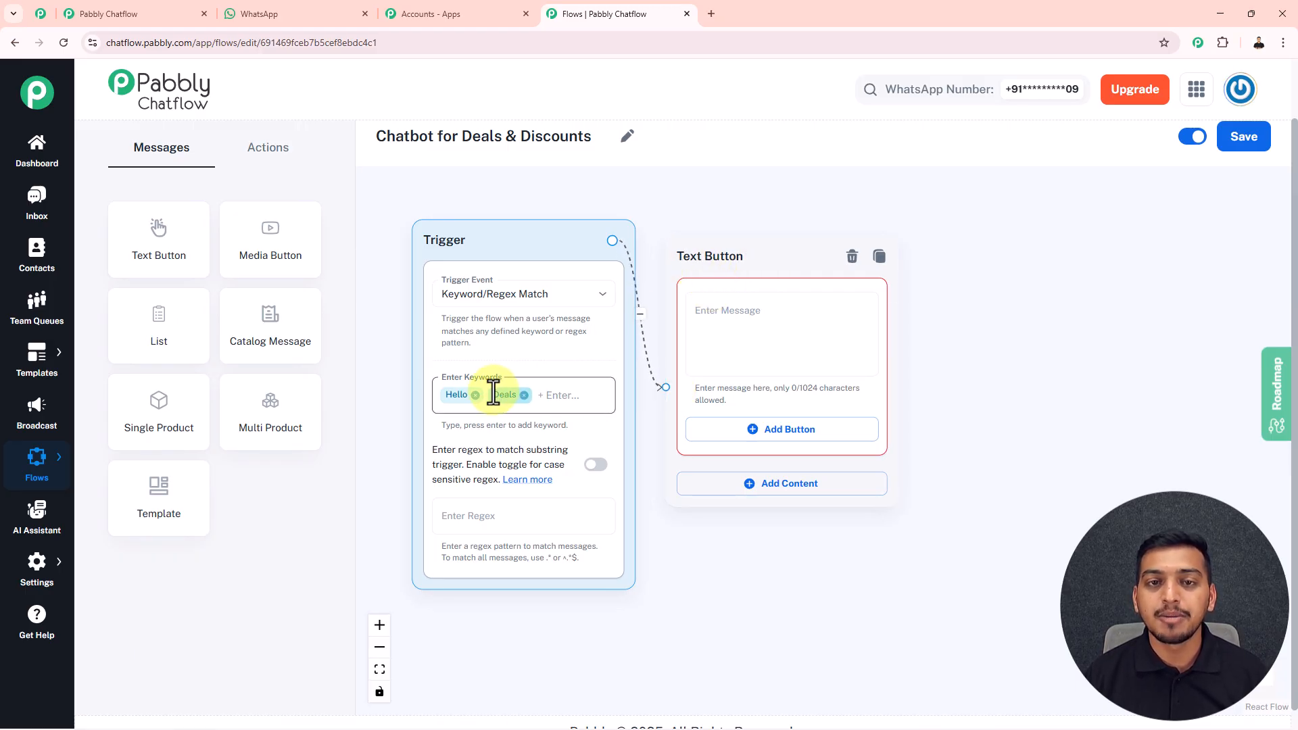
- Paste the welcome message ending "Choose an option 👇 for Alerts" into the Text Button block and add a first button below it
{"action": "left_click", "coordinate": [711, 328]}
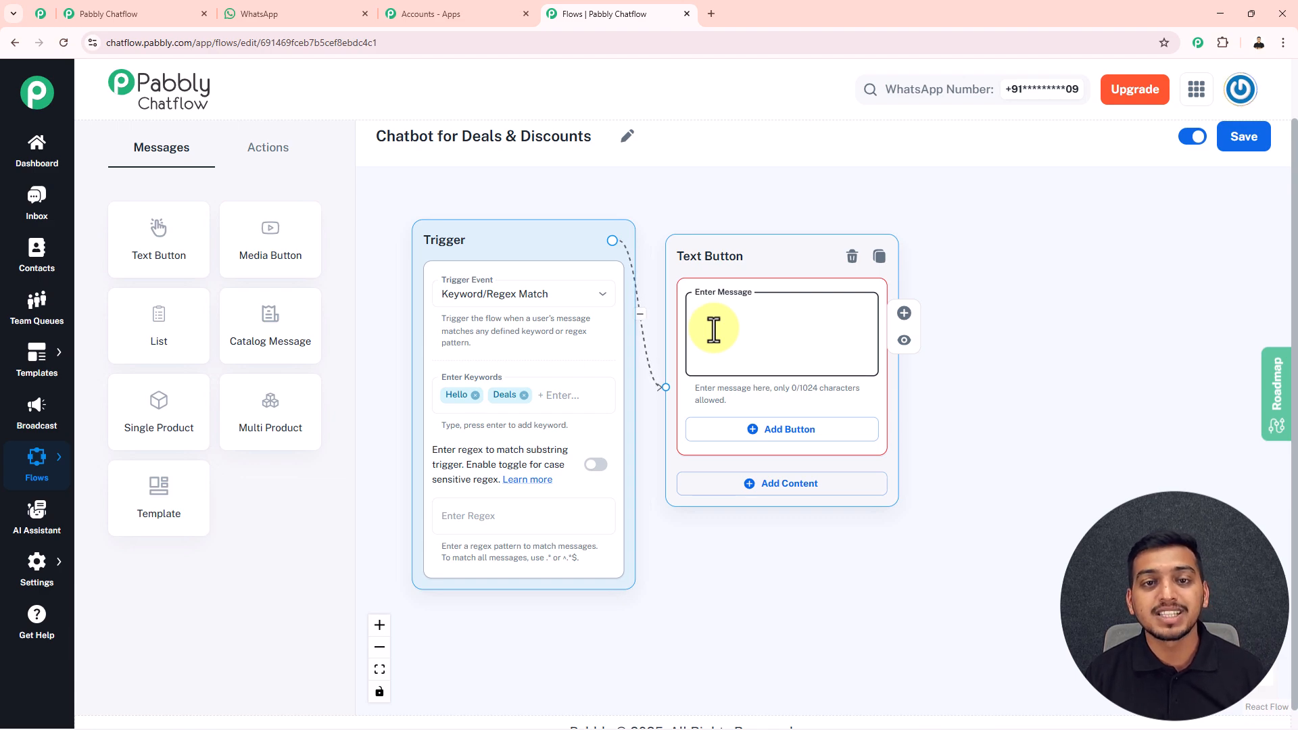
{"action": "key", "text": "ctrl+v"}
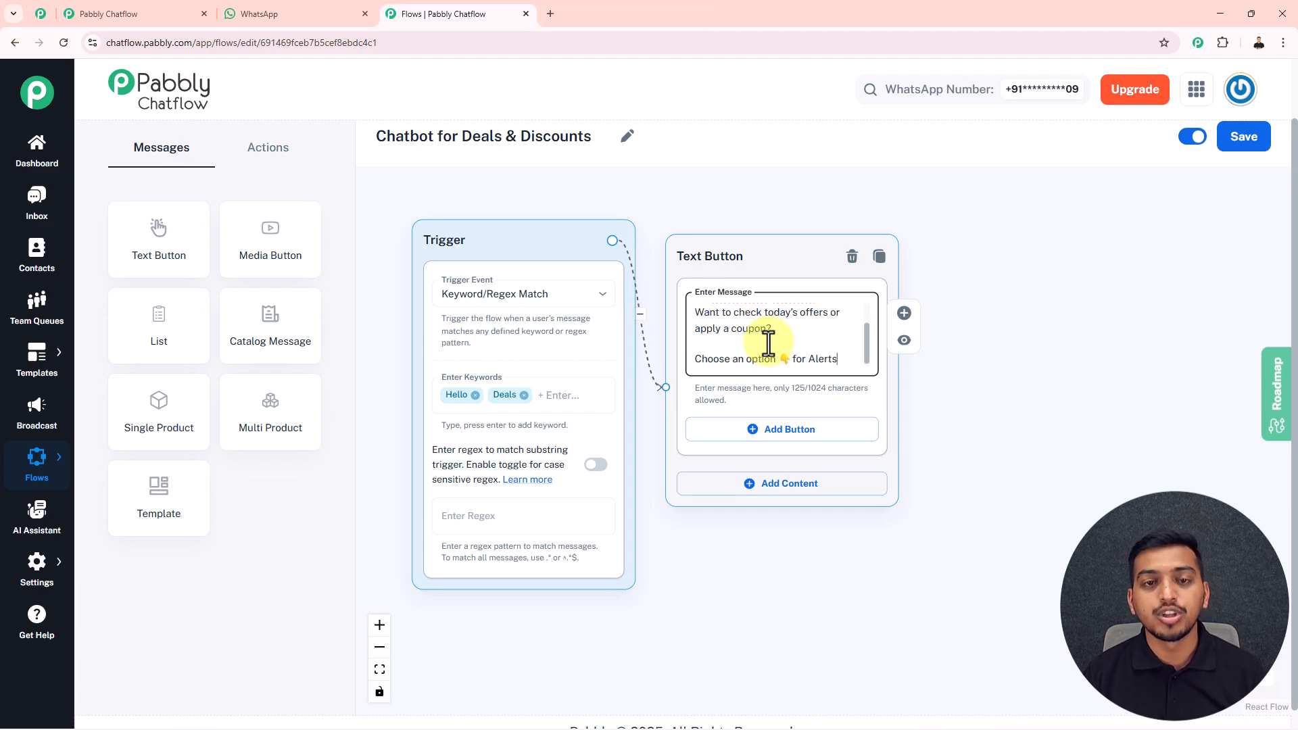
{"action": "left_click", "coordinate": [778, 433]}
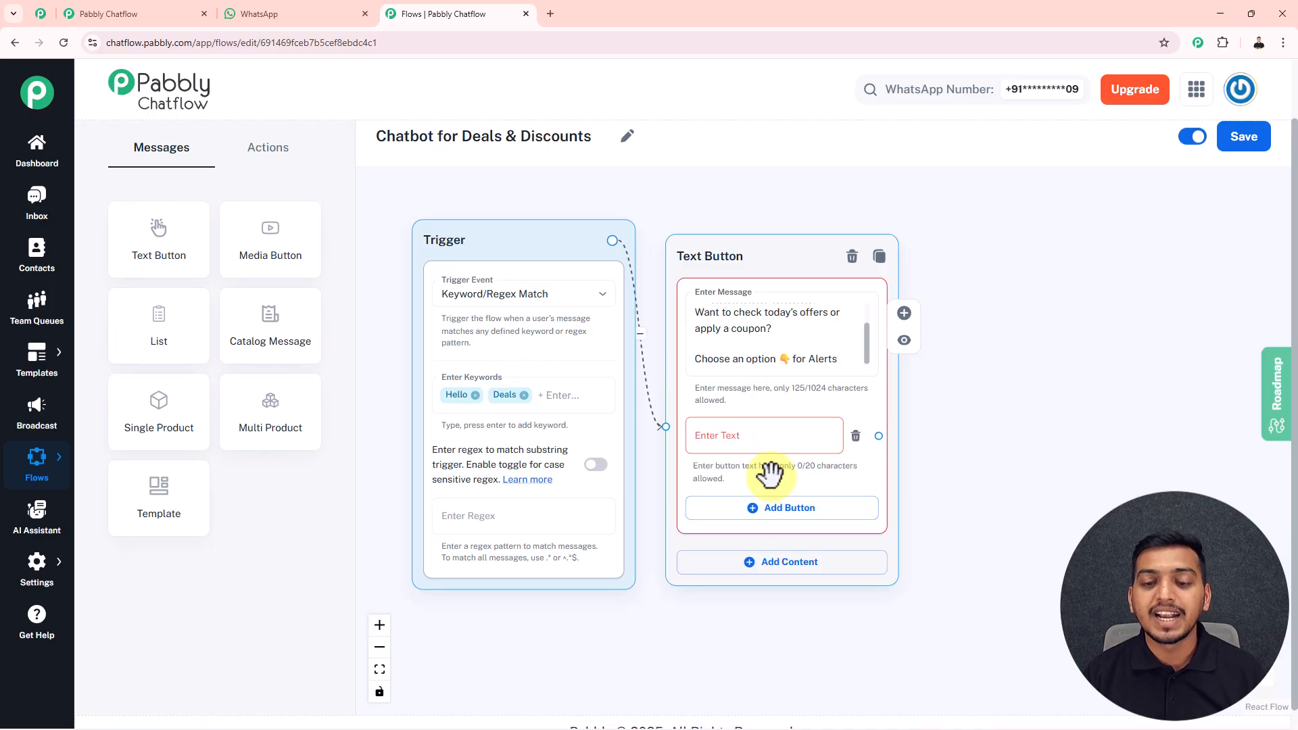
- Add a second button to the welcome message and label the two buttons "🛍️ Today's Deals" and "🔔 Subscribe - Alerts"
{"action": "left_click", "coordinate": [763, 508]}
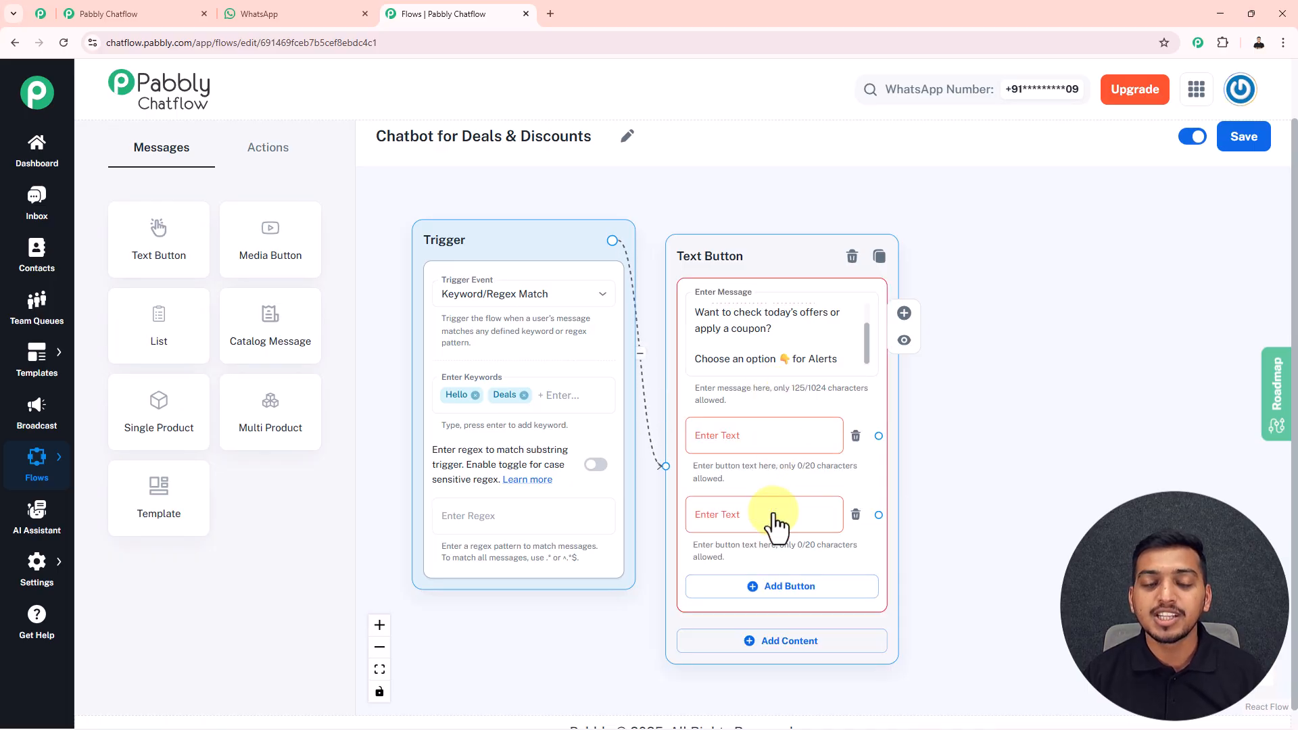
{"action": "left_click", "coordinate": [759, 442]}
{"action": "type", "text": "🛍️ Today's Deals"}
{"action": "left_click", "coordinate": [734, 520]}
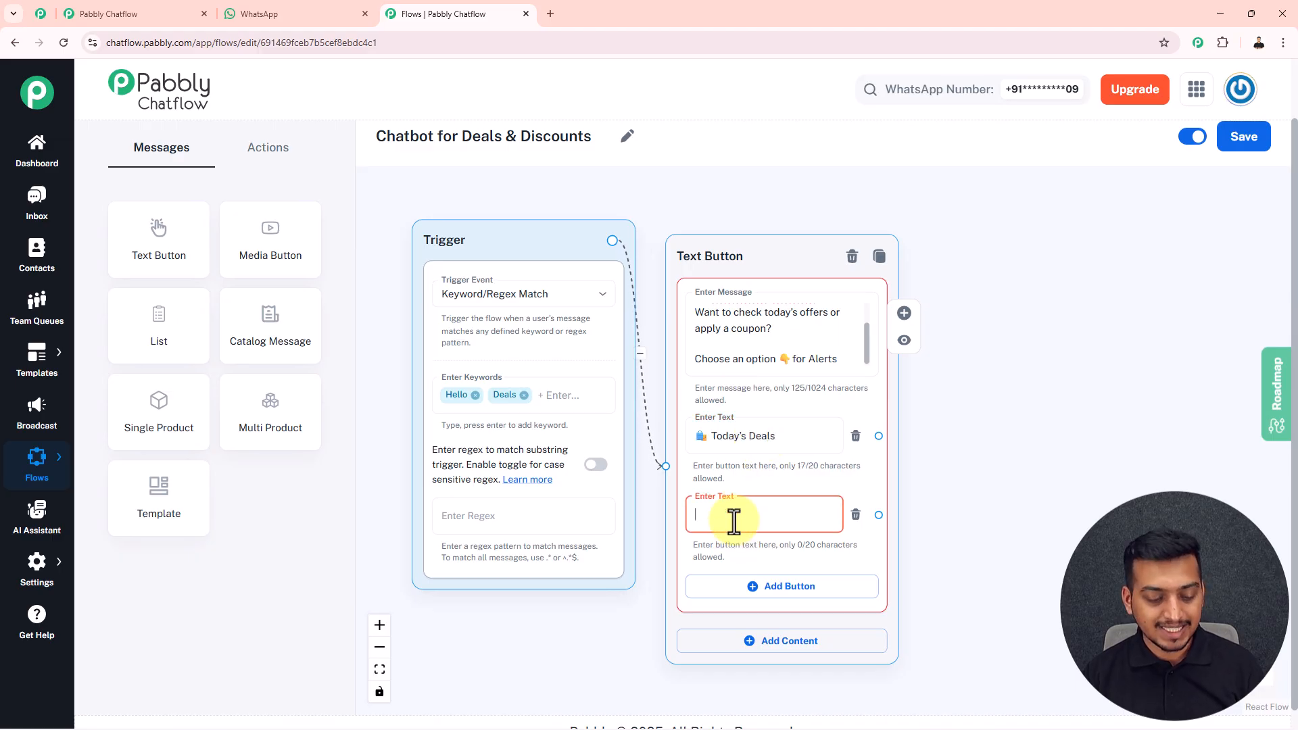
{"action": "key", "text": "super+v"}
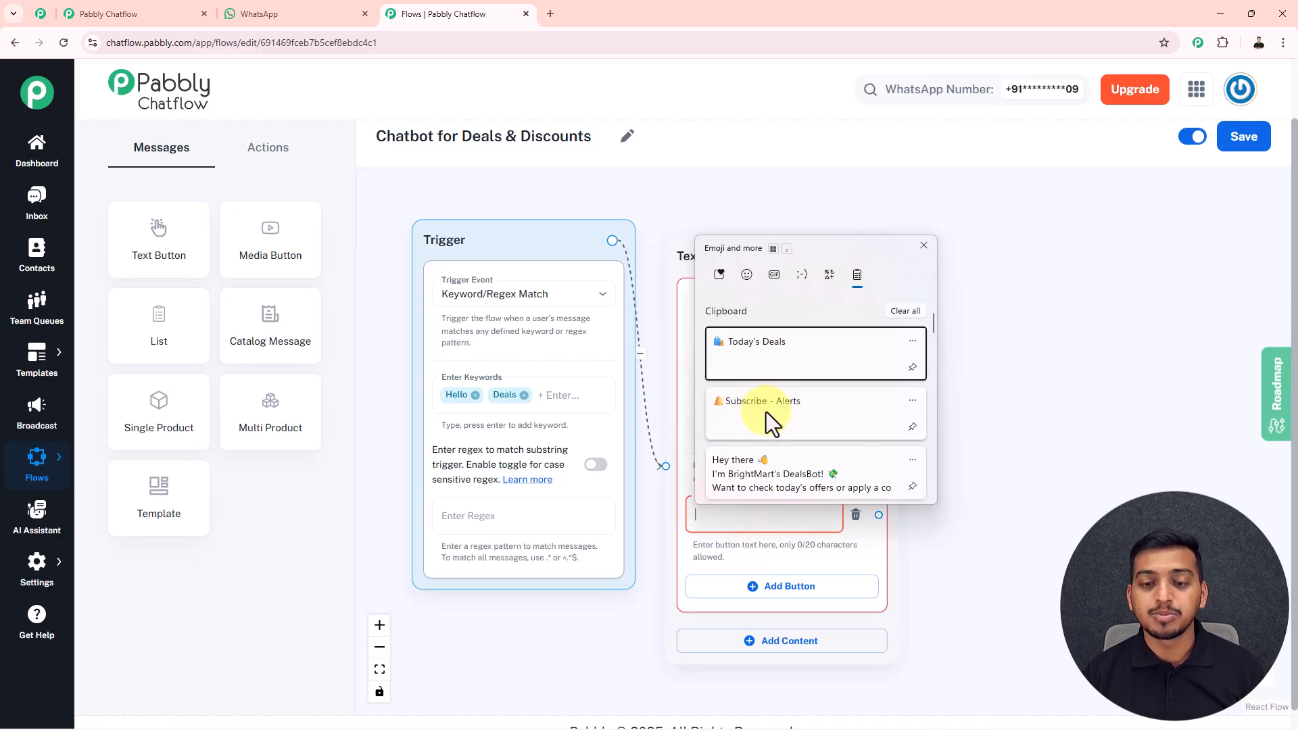
{"action": "left_click", "coordinate": [766, 413]}
- Add a Text Button message connected from the Today's Deals button and paste the "Here are today's top offers" text into it
{"action": "left_click_drag", "start_coordinate": [913, 487], "coordinate": [787, 464]}
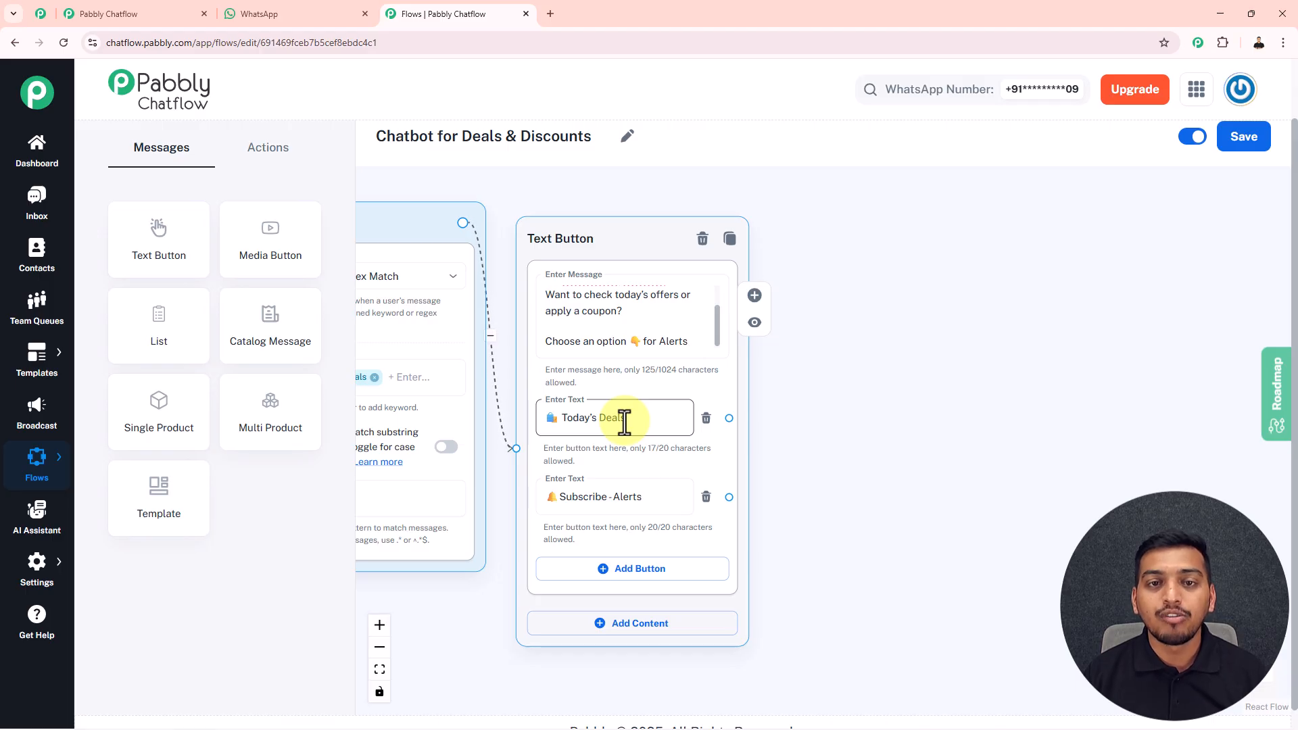
{"action": "left_click_drag", "start_coordinate": [160, 253], "coordinate": [796, 211]}
{"action": "left_click", "coordinate": [731, 414]}
{"action": "left_click_drag", "start_coordinate": [730, 418], "coordinate": [788, 363]}
{"action": "left_click", "coordinate": [822, 295]}
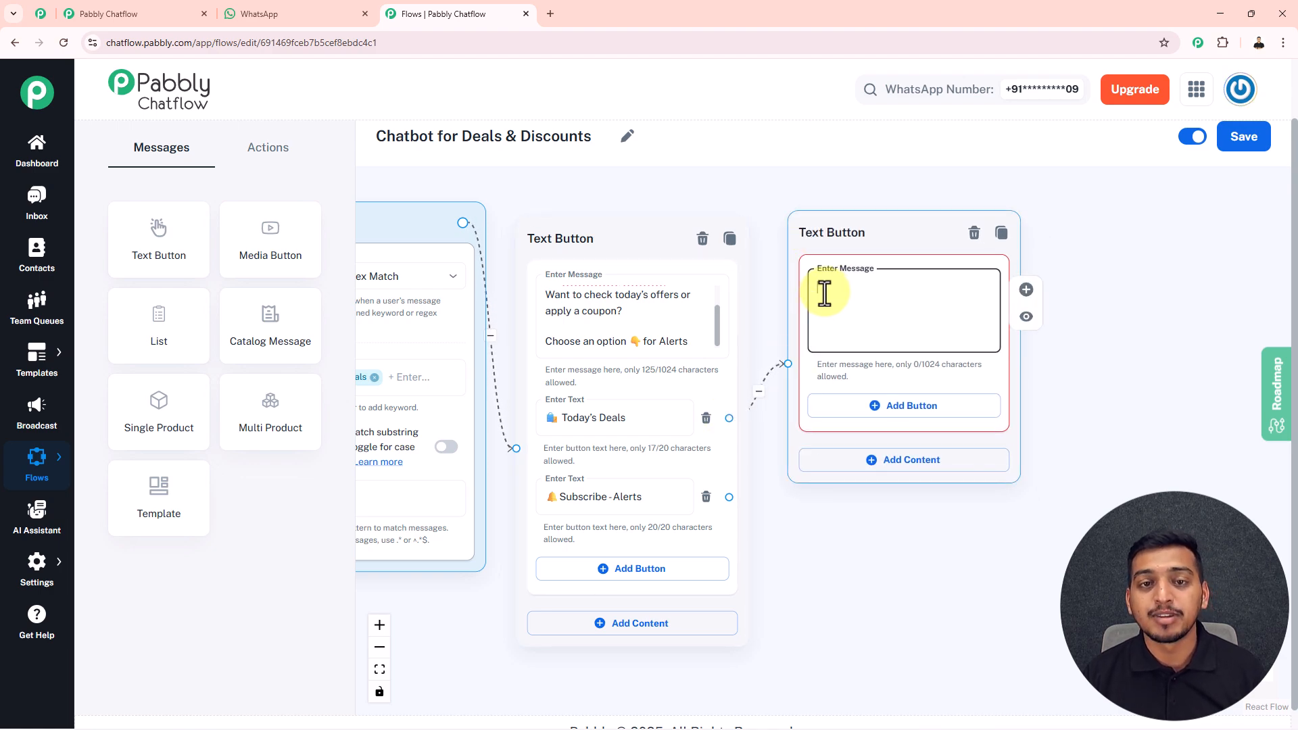
{"action": "key", "text": "ctrl+v"}
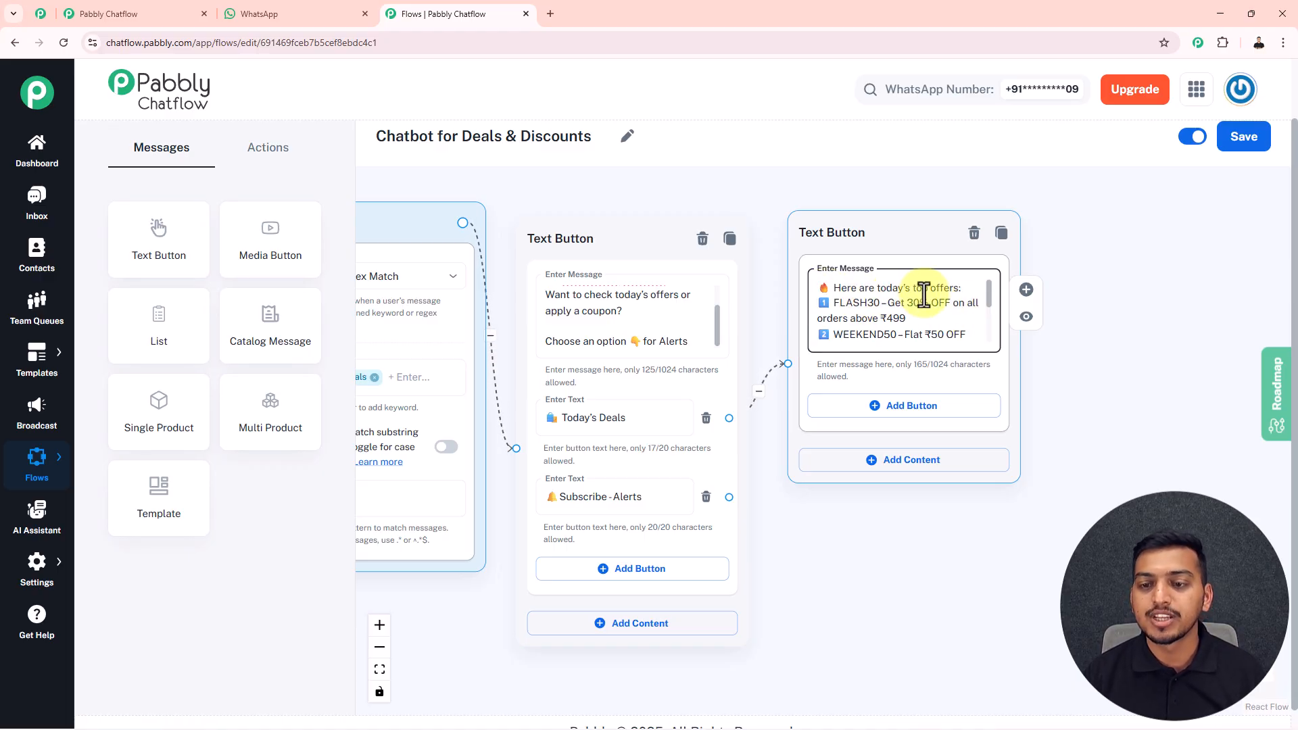
- Add two buttons labelled FLASH30 and WEEKEND50 to the top offers message
{"action": "left_click", "coordinate": [876, 405]}
{"action": "left_click", "coordinate": [872, 485]}
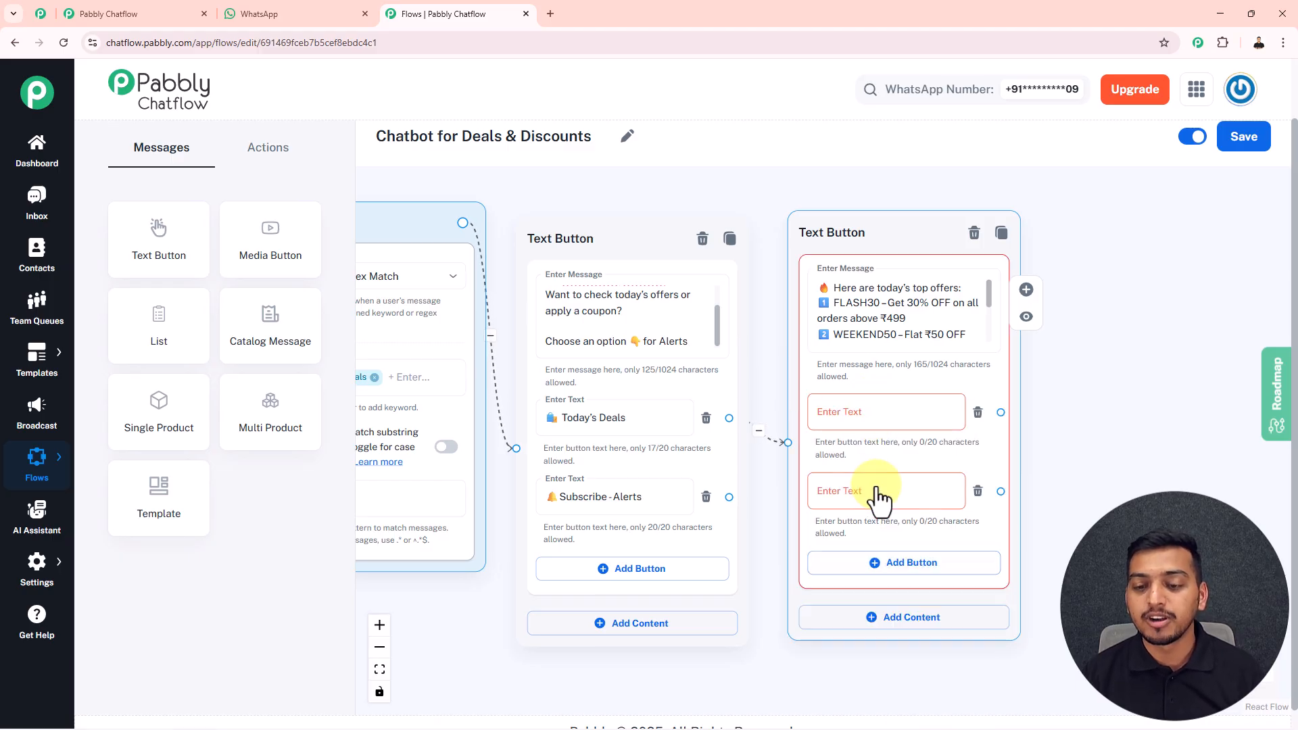
{"action": "left_click", "coordinate": [865, 420]}
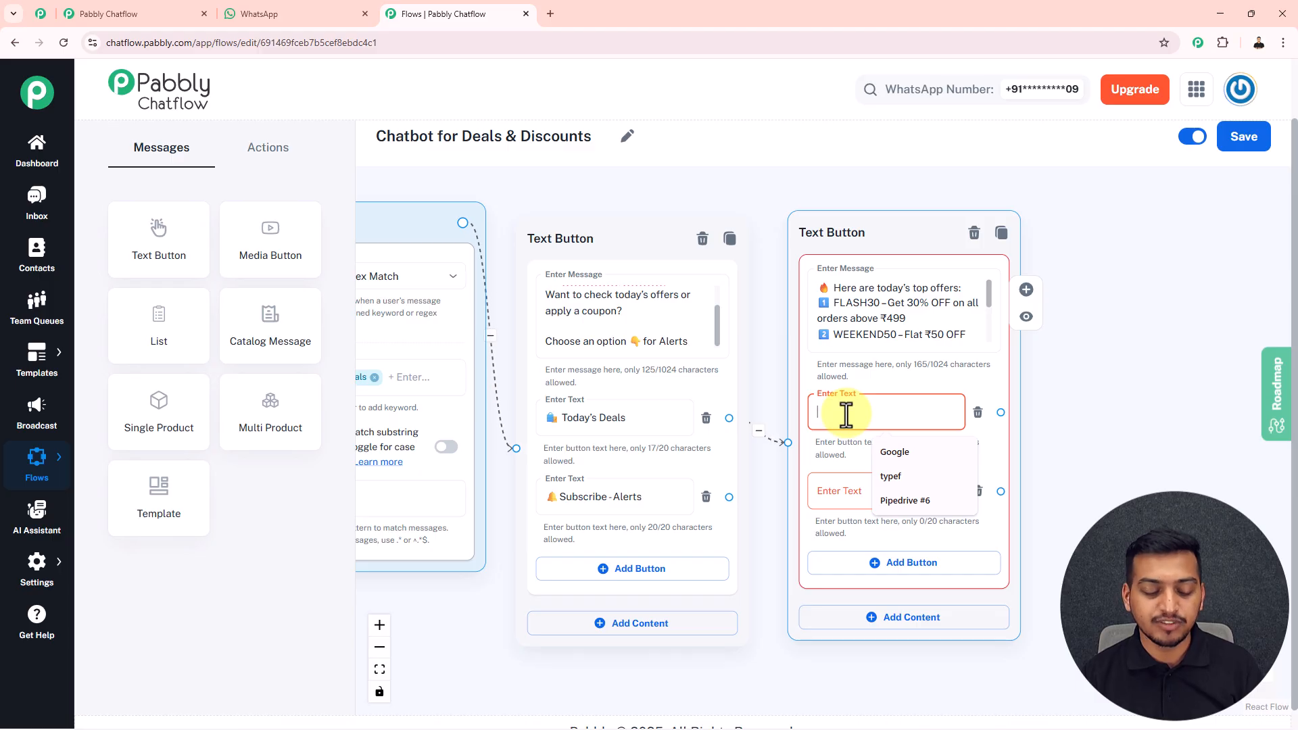
{"action": "type", "text": "FLASH30"}
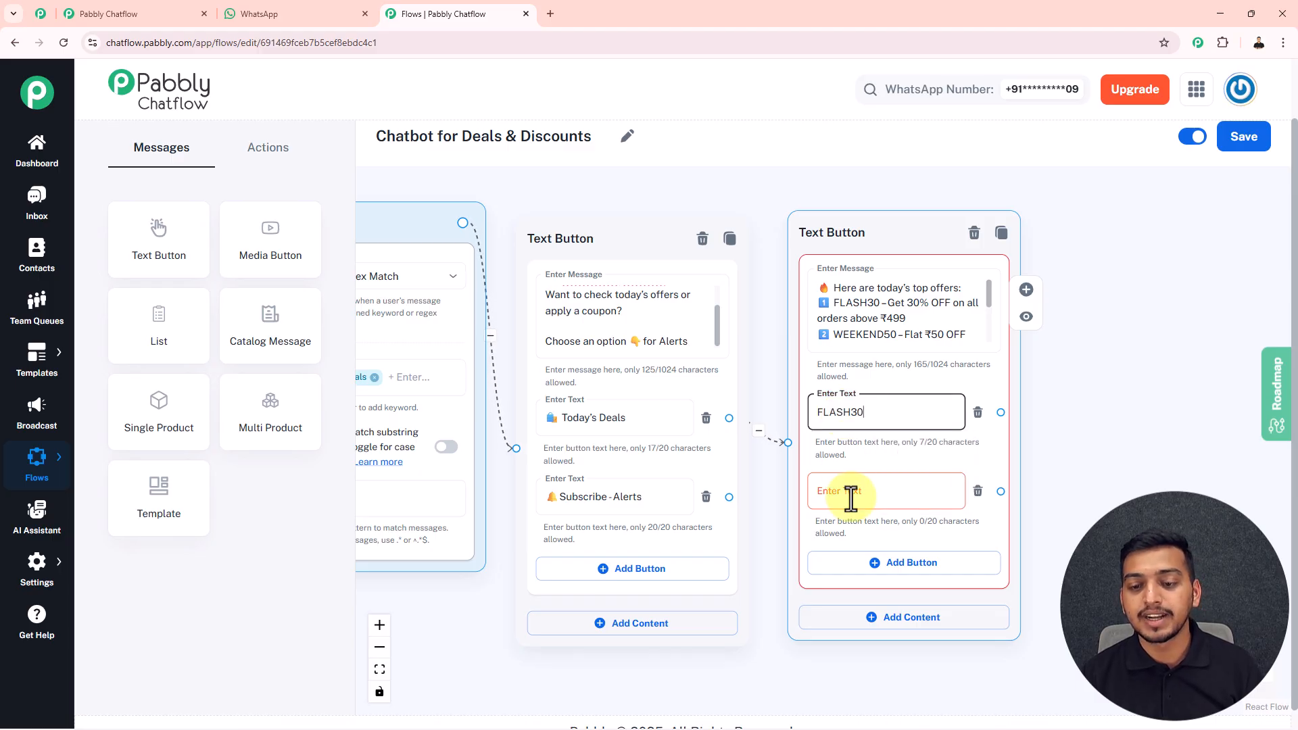
{"action": "left_click", "coordinate": [850, 496]}
{"action": "key", "text": "super+v"}
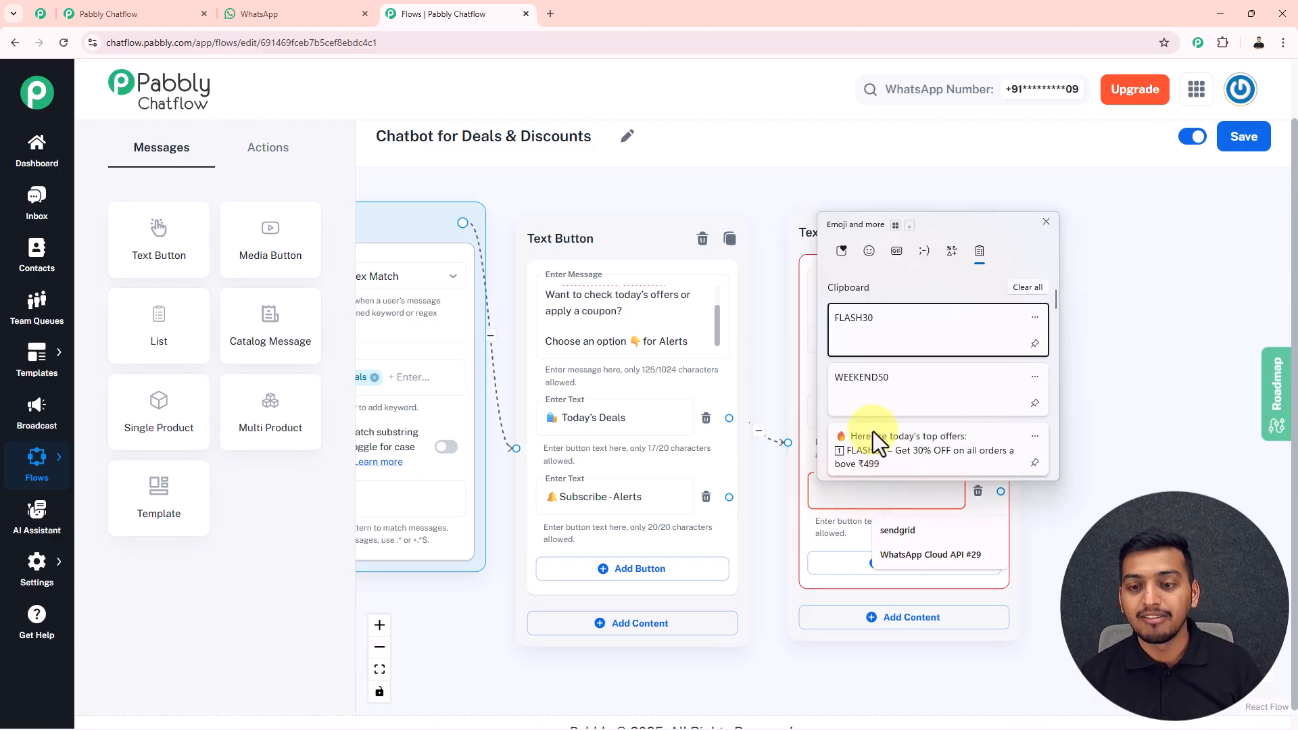
{"action": "left_click", "coordinate": [884, 395]}
- Add two stacked Text Button messages beside the top offers block and connect the FLASH30 and WEEKEND50 buttons to them
{"action": "left_click_drag", "start_coordinate": [1047, 496], "coordinate": [856, 512]}
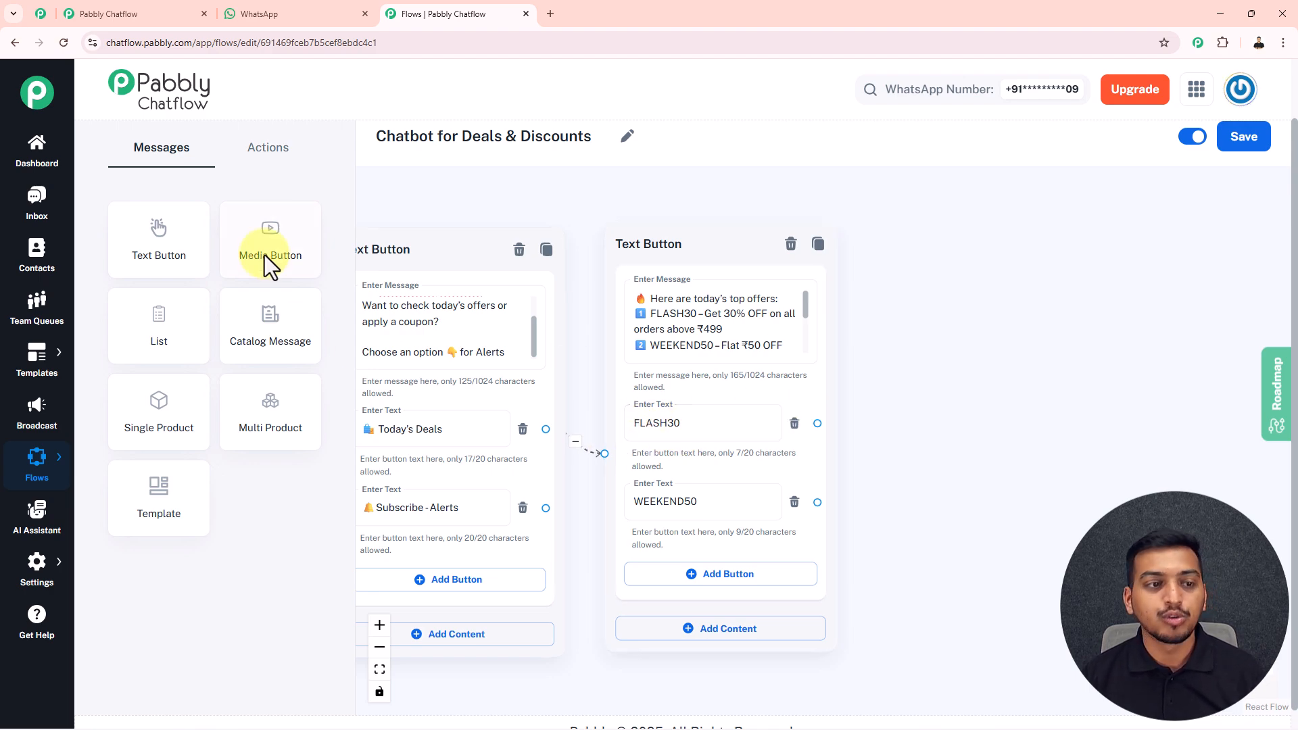
{"action": "left_click_drag", "start_coordinate": [168, 252], "coordinate": [896, 220]}
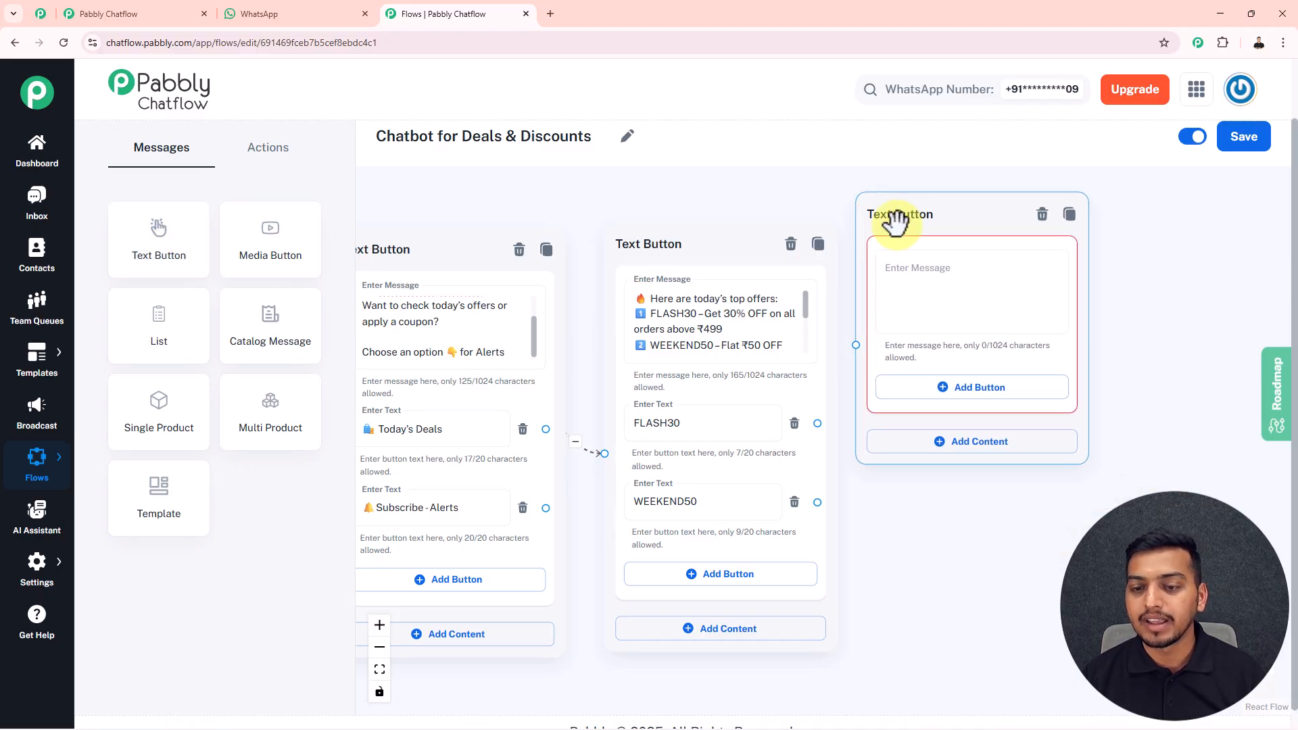
{"action": "left_click", "coordinate": [1070, 215]}
{"action": "left_click_drag", "start_coordinate": [1109, 237], "coordinate": [896, 448]}
{"action": "left_click_drag", "start_coordinate": [817, 424], "coordinate": [855, 346]}
{"action": "left_click_drag", "start_coordinate": [817, 502], "coordinate": [855, 574]}
- Fill the two new blocks with the "Coupon Copied: FLASH30" and "Coupon Copied: WEEKEND50" messages respectively
{"action": "left_click", "coordinate": [920, 508]}
{"action": "left_click", "coordinate": [903, 299]}
{"action": "left_click", "coordinate": [721, 395]}
{"action": "left_click", "coordinate": [635, 423]}
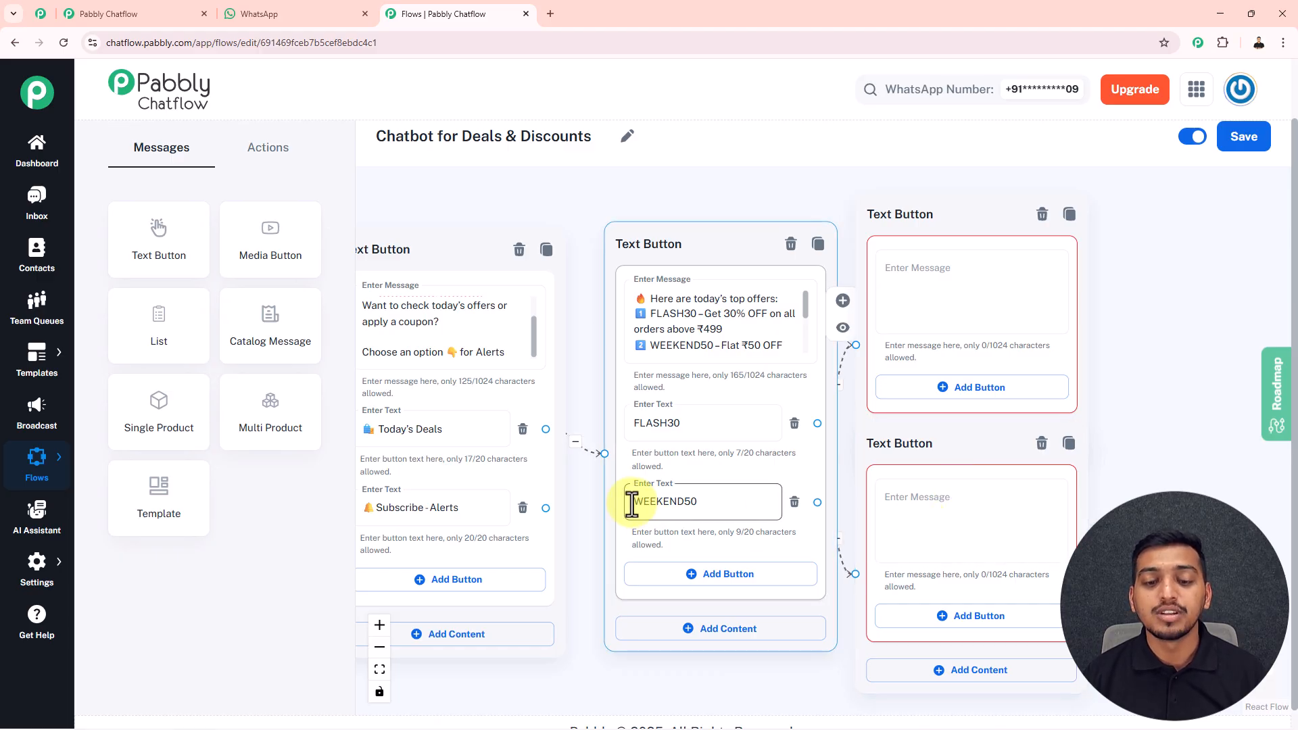
{"action": "left_click", "coordinate": [926, 536]}
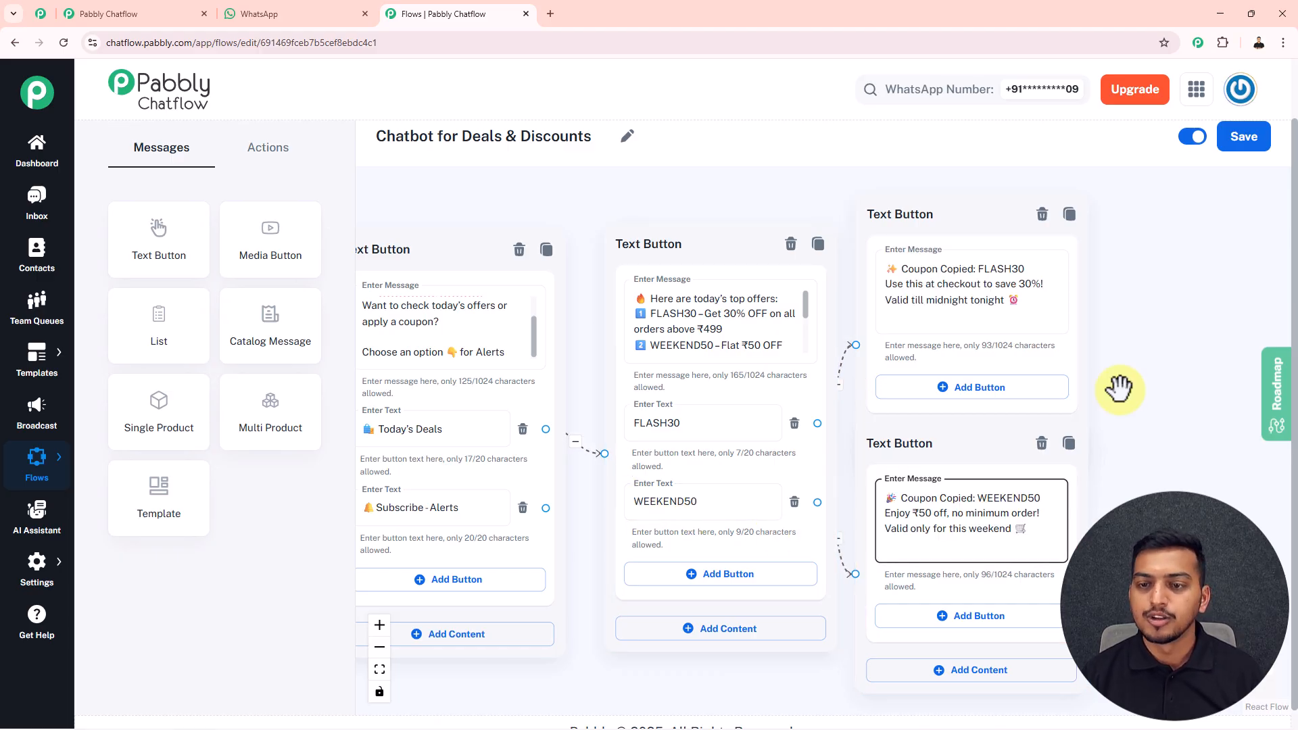
- Add a button labelled "Shop Now" to each of the two coupon messages
{"action": "left_click_drag", "start_coordinate": [1130, 404], "coordinate": [878, 367]}
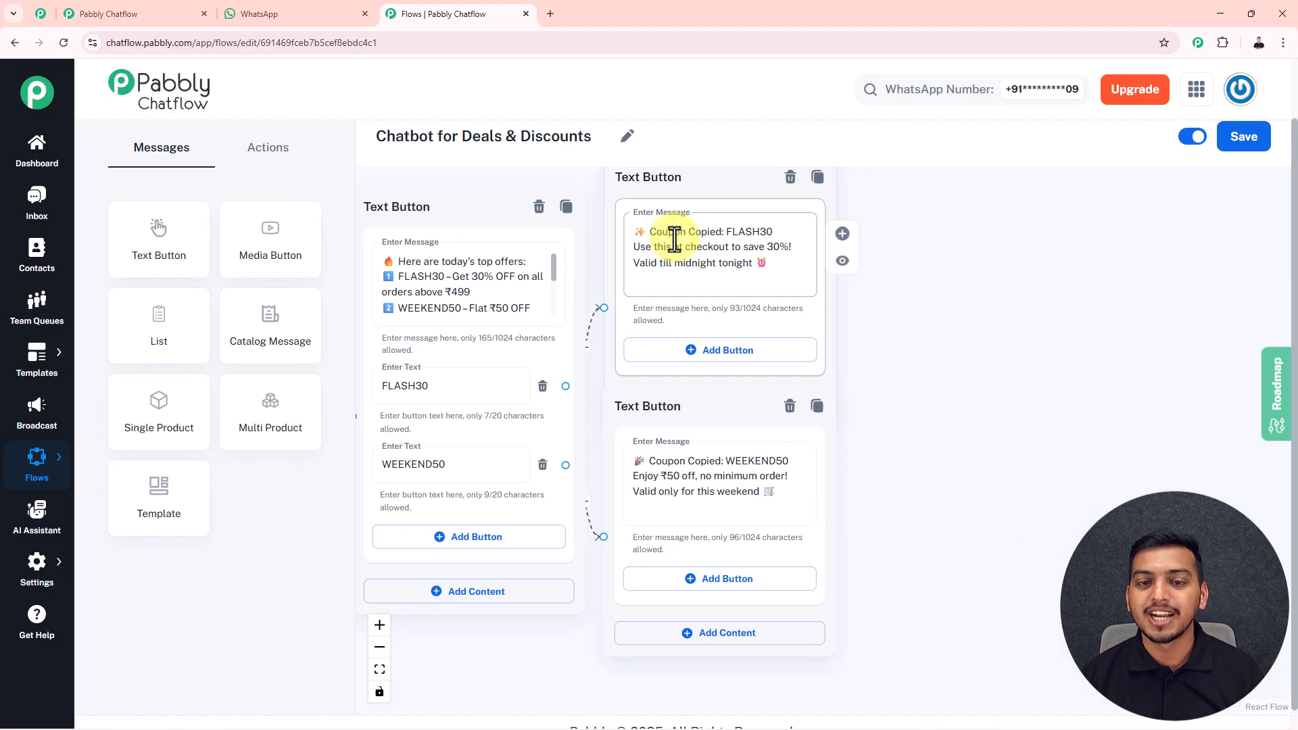
{"action": "left_click", "coordinate": [707, 350]}
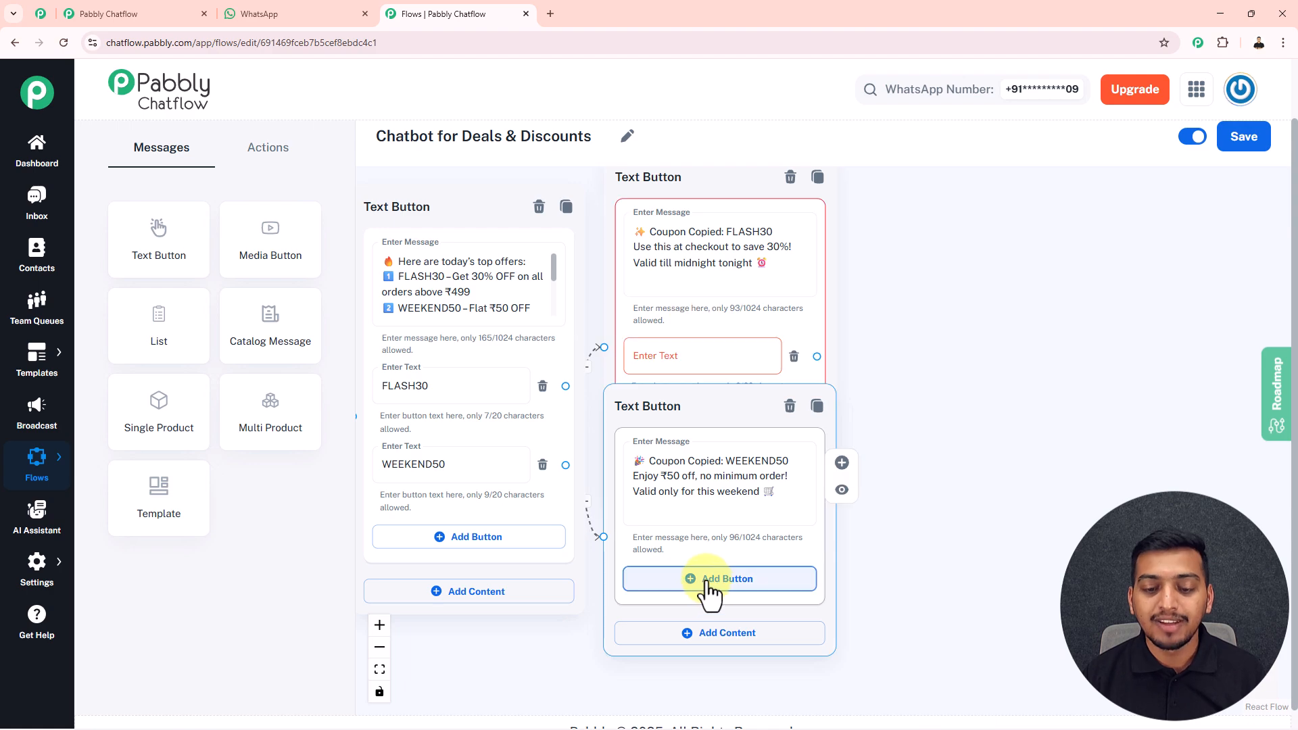
{"action": "left_click", "coordinate": [704, 581]}
{"action": "left_click", "coordinate": [703, 357]}
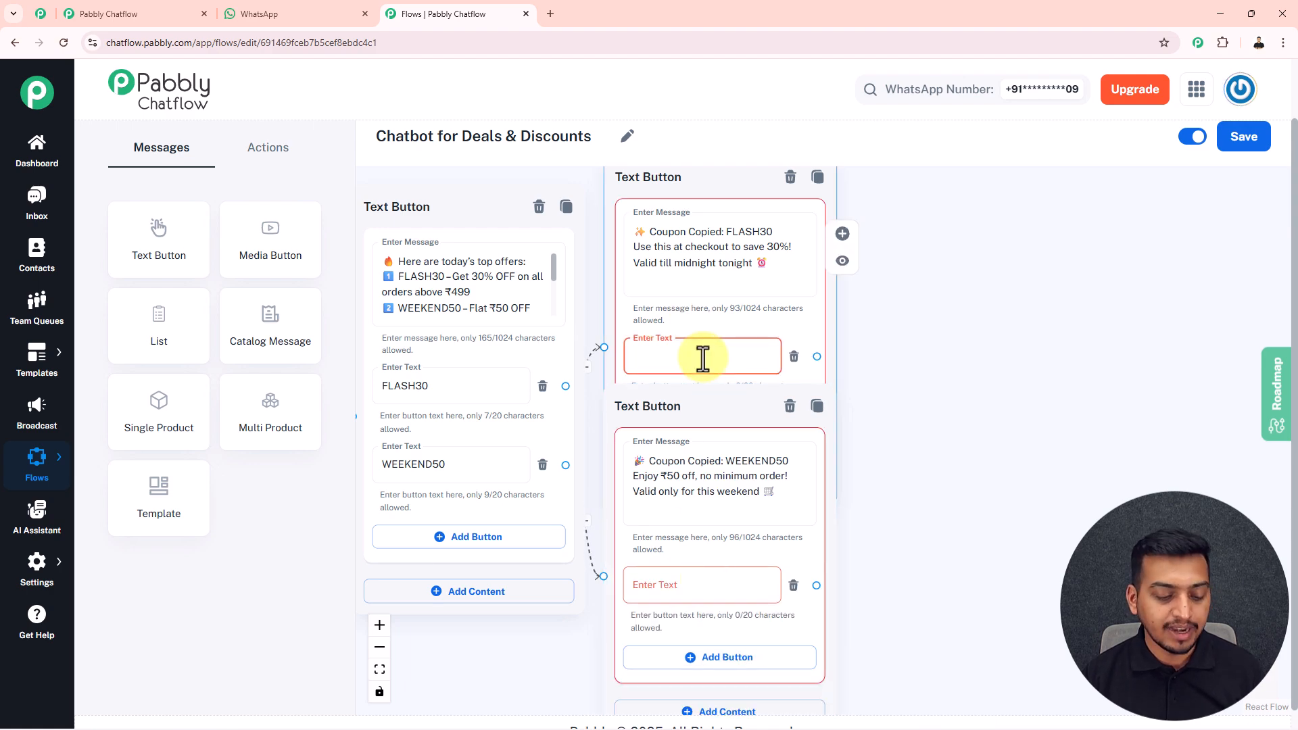
{"action": "type", "text": "Shop Now"}
{"action": "left_click", "coordinate": [675, 582]}
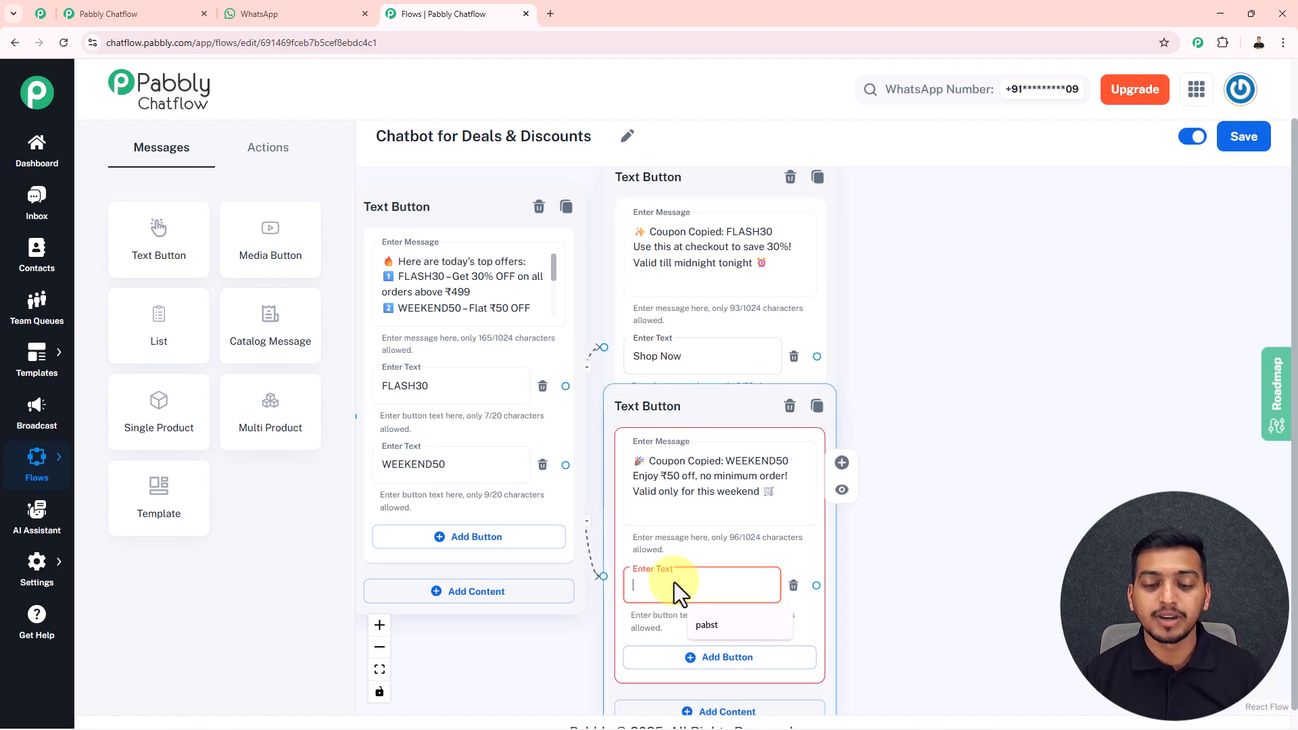
{"action": "type", "text": "Shop Now"}
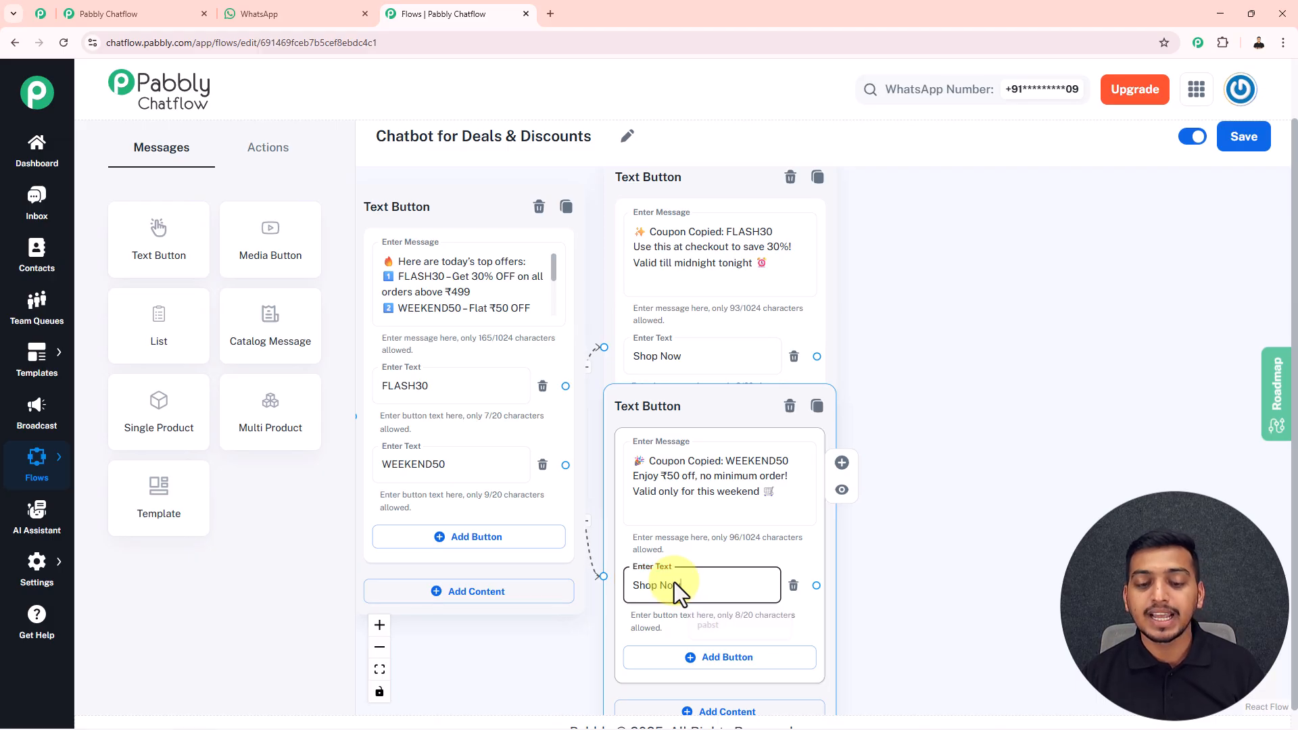
- Add another Text Button message beyond the coupon blocks and connect both Shop Now buttons to it
{"action": "left_click_drag", "start_coordinate": [904, 493], "coordinate": [849, 471]}
{"action": "left_click", "coordinate": [631, 348]}
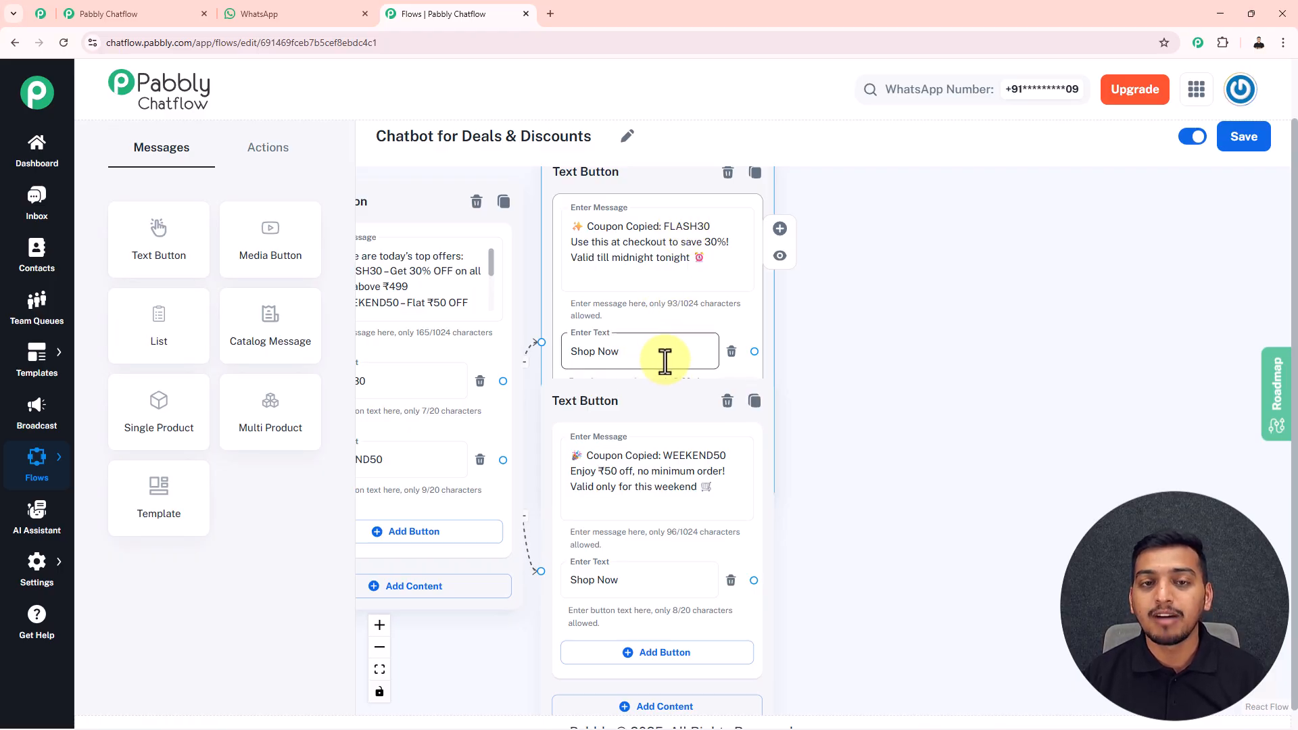
{"action": "left_click_drag", "start_coordinate": [159, 232], "coordinate": [960, 360]}
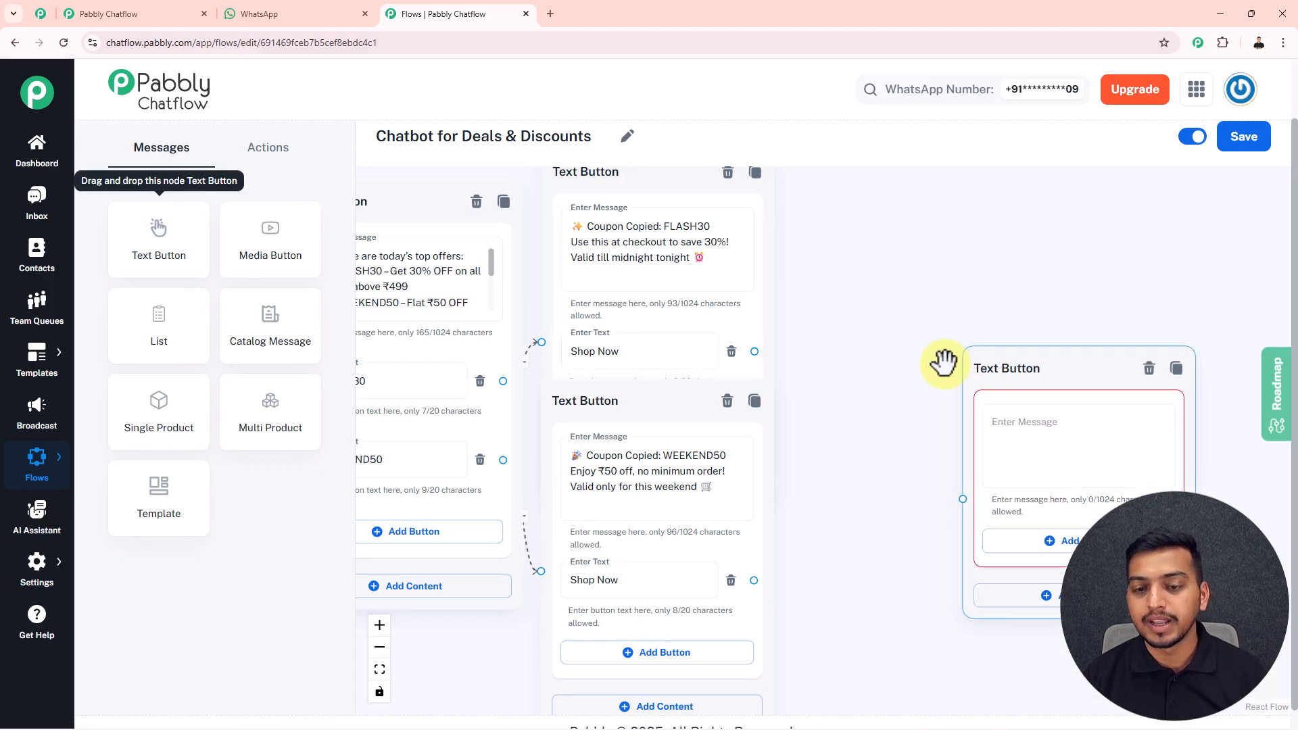
{"action": "left_click_drag", "start_coordinate": [949, 468], "coordinate": [959, 500]}
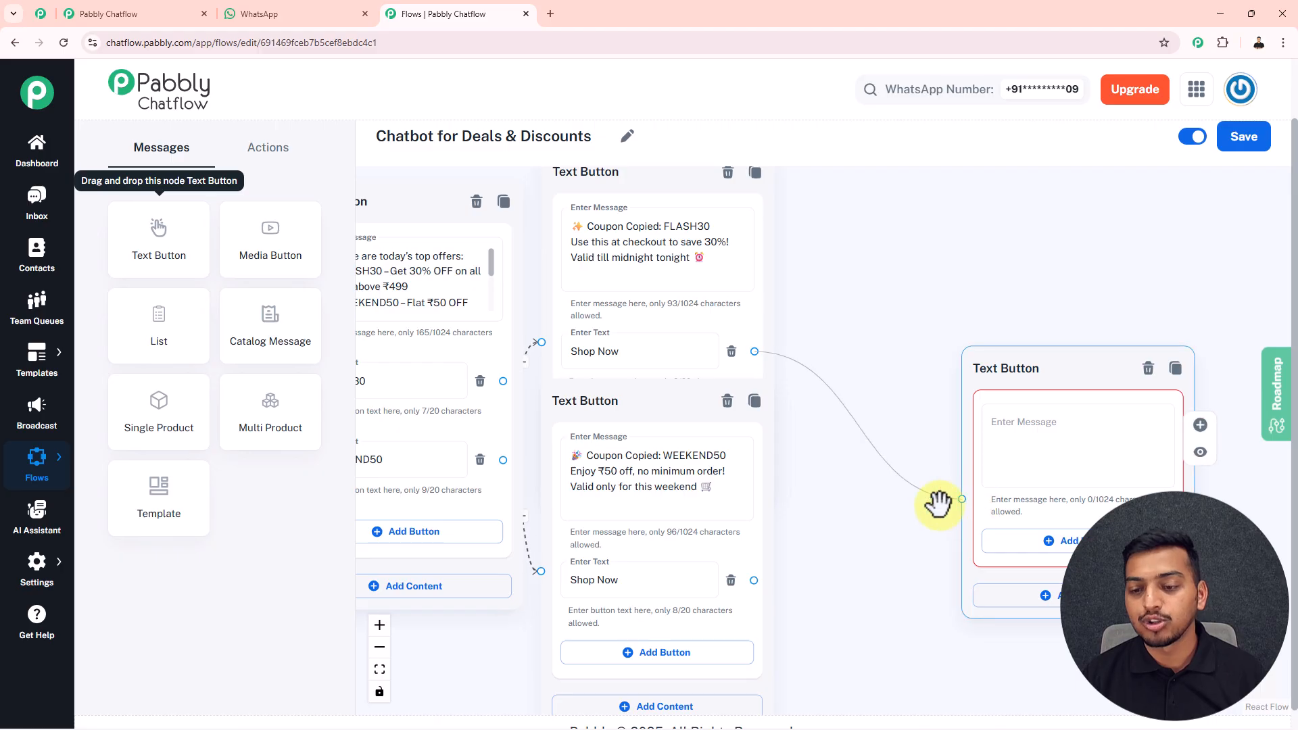
{"action": "left_click_drag", "start_coordinate": [772, 580], "coordinate": [962, 501]}
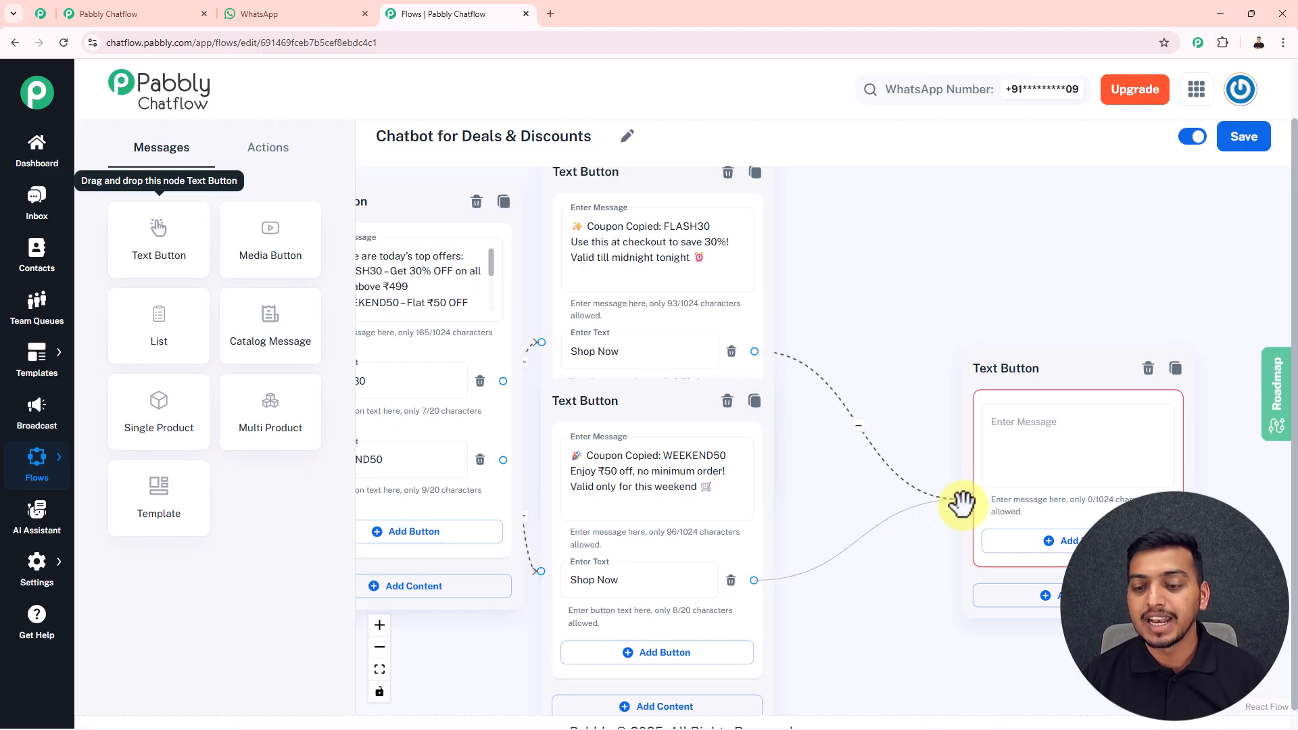
- Paste the "Great, here's link to our store" message with Pabbly.com/chatflow into the new block and move the block lower
{"action": "left_click", "coordinate": [1069, 420]}
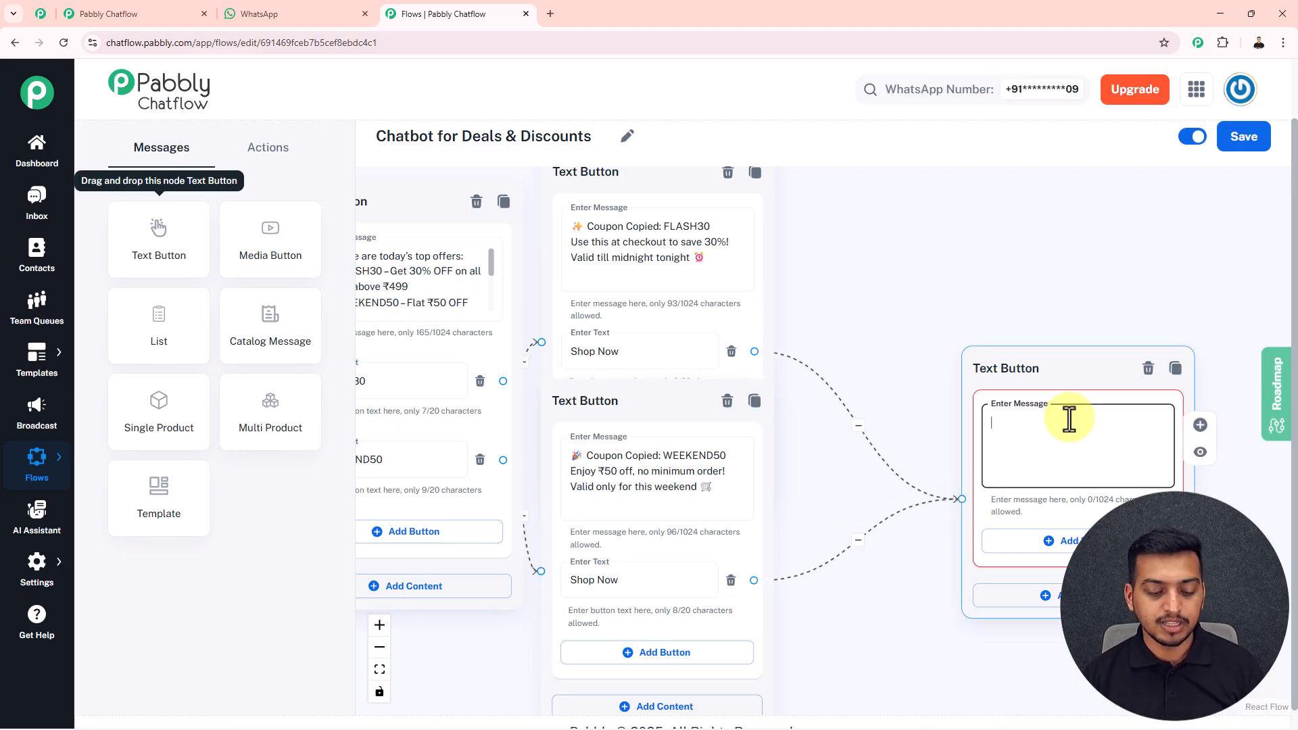
{"action": "key", "text": "super+v"}
{"action": "left_click", "coordinate": [1014, 506]}
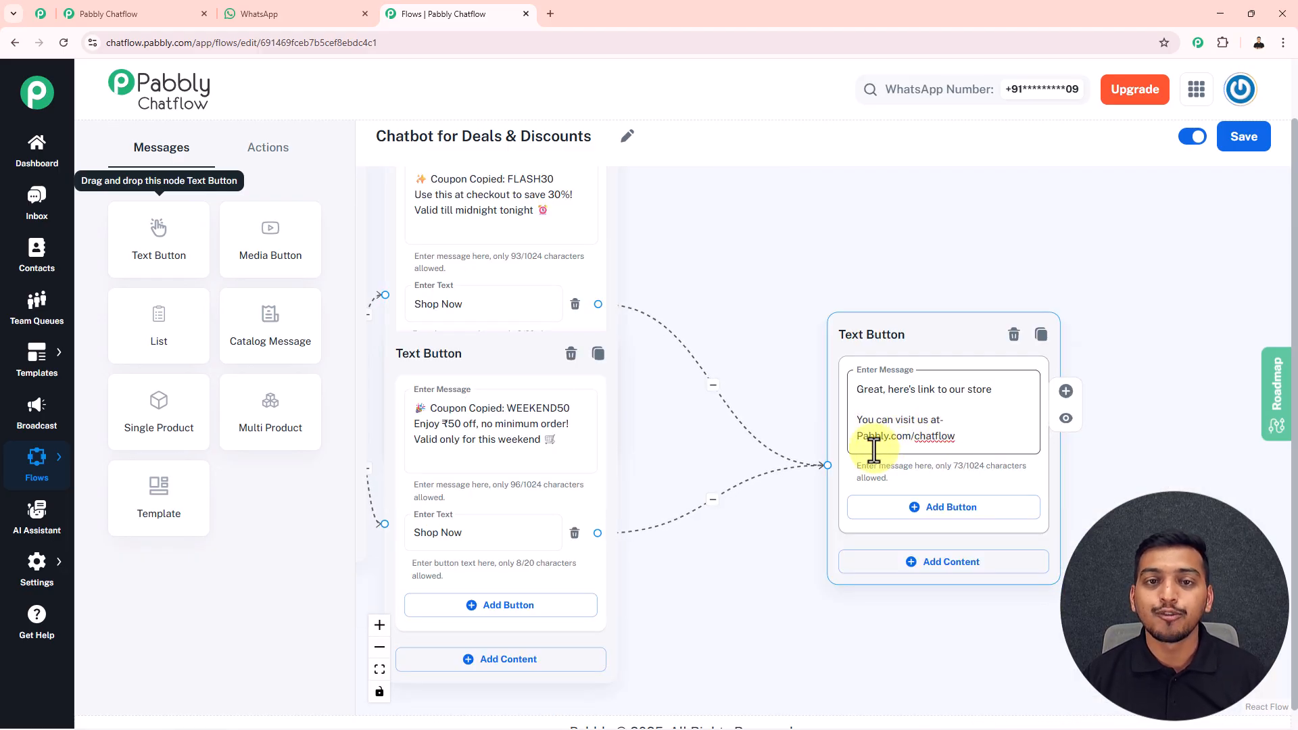
{"action": "left_click", "coordinate": [803, 391]}
{"action": "left_click_drag", "start_coordinate": [803, 391], "coordinate": [705, 357]}
{"action": "left_click_drag", "start_coordinate": [777, 319], "coordinate": [808, 416]}
{"action": "left_click", "coordinate": [785, 498]}
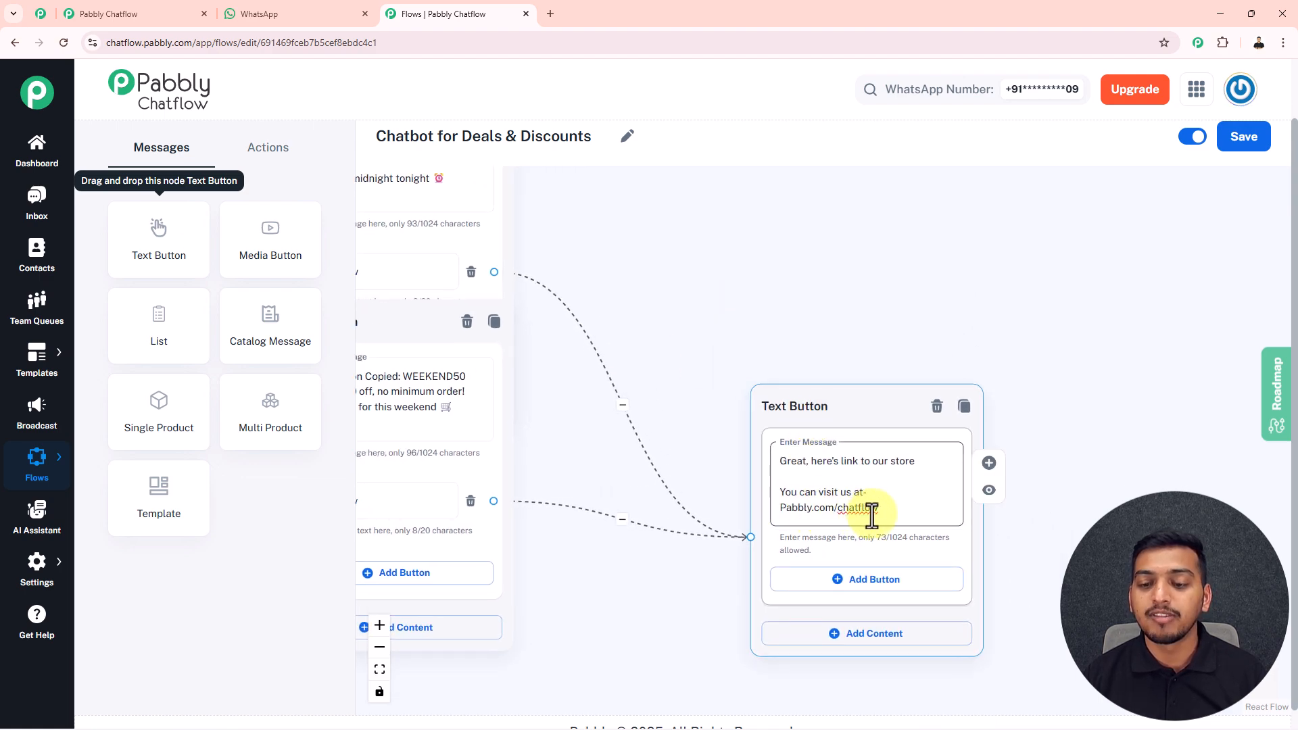
- Review the flow's connections from the trigger through the coupon messages to the store link message
{"action": "left_click_drag", "start_coordinate": [892, 278], "coordinate": [933, 202]}
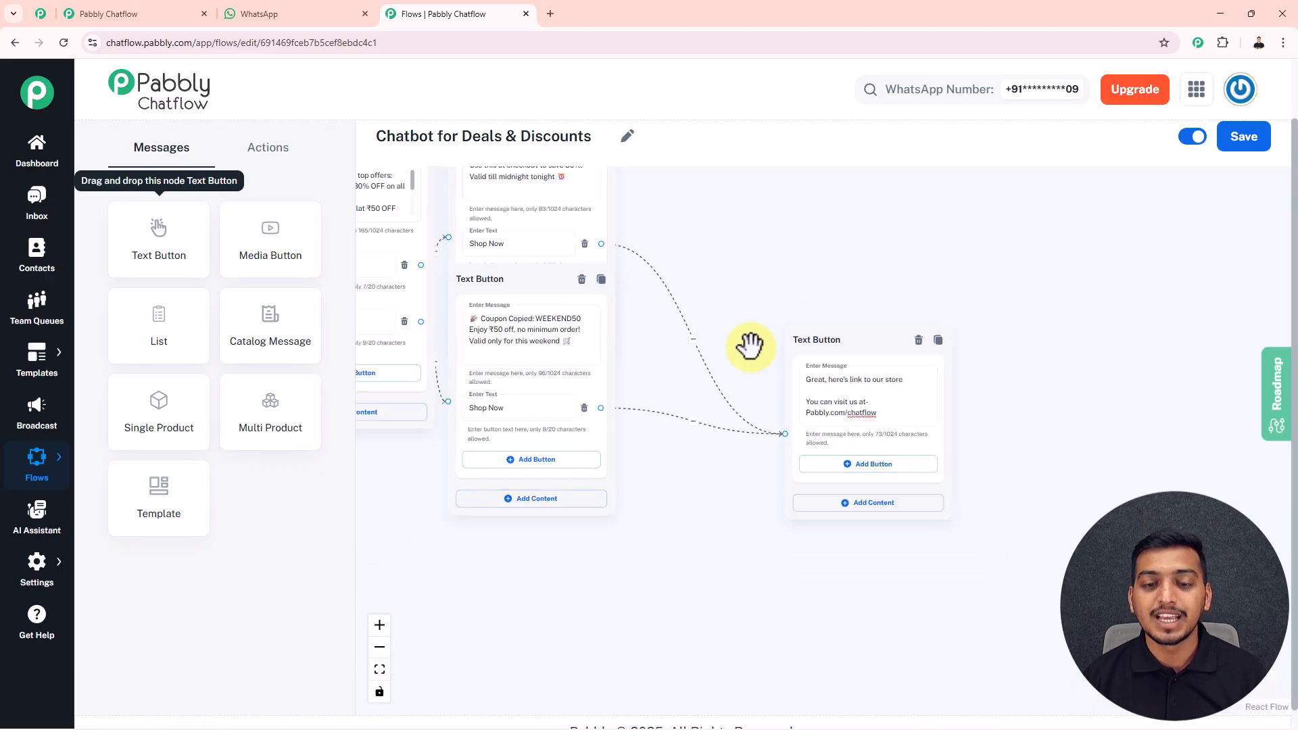
{"action": "left_click_drag", "start_coordinate": [747, 344], "coordinate": [921, 371]}
{"action": "left_click", "coordinate": [662, 274]}
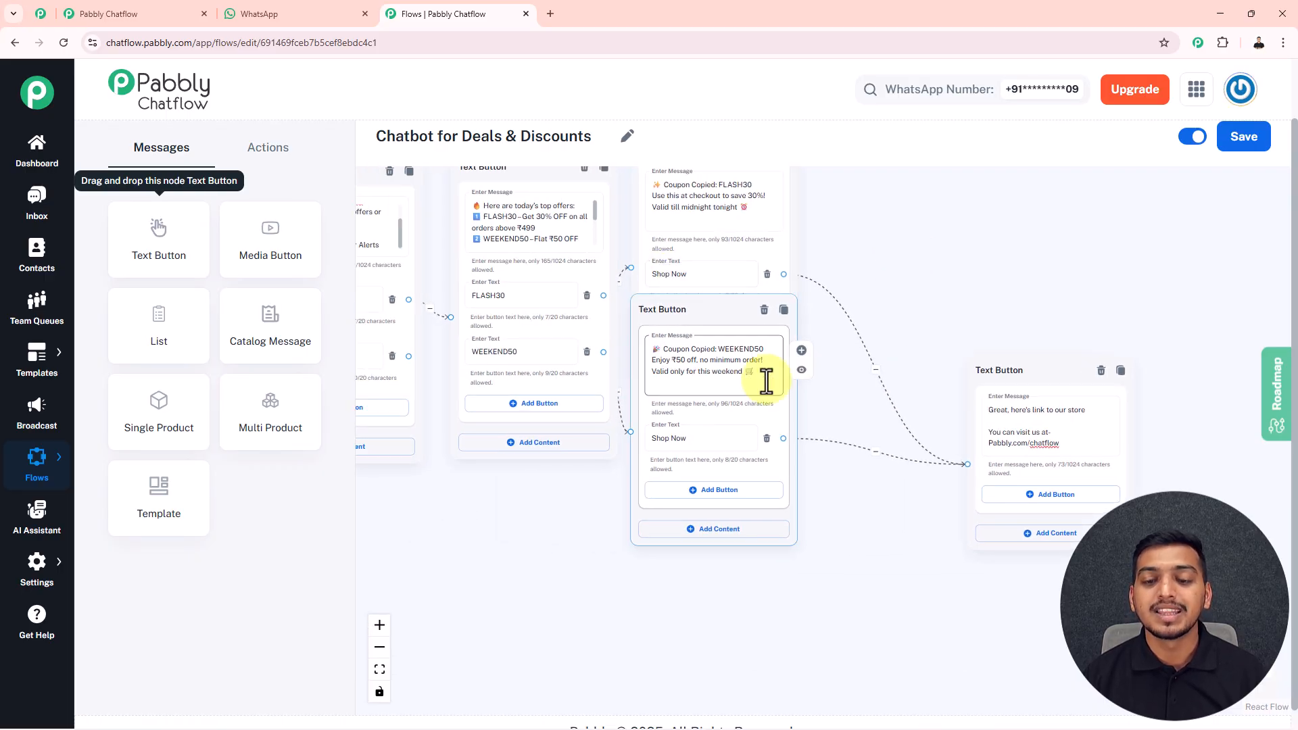
{"action": "left_click", "coordinate": [997, 446]}
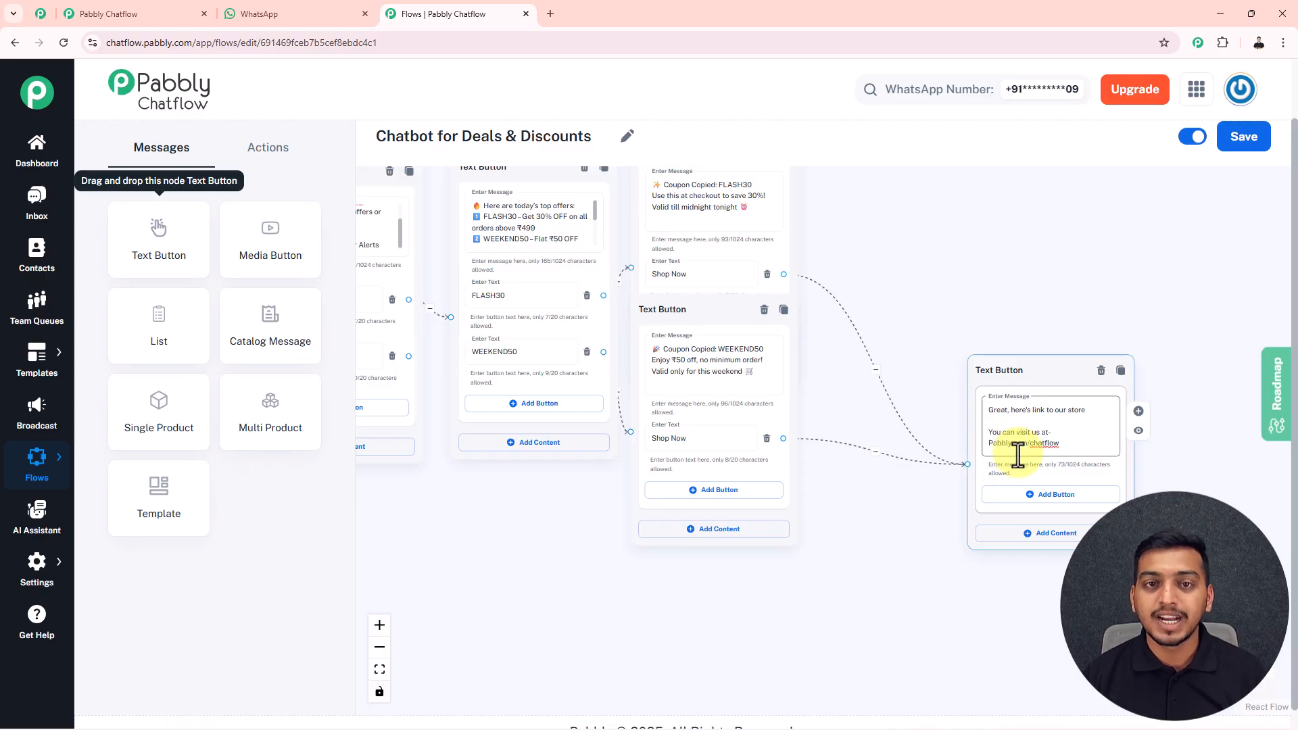
{"action": "scroll", "coordinate": [1017, 455], "scroll_direction": "down", "scroll_amount": 2}
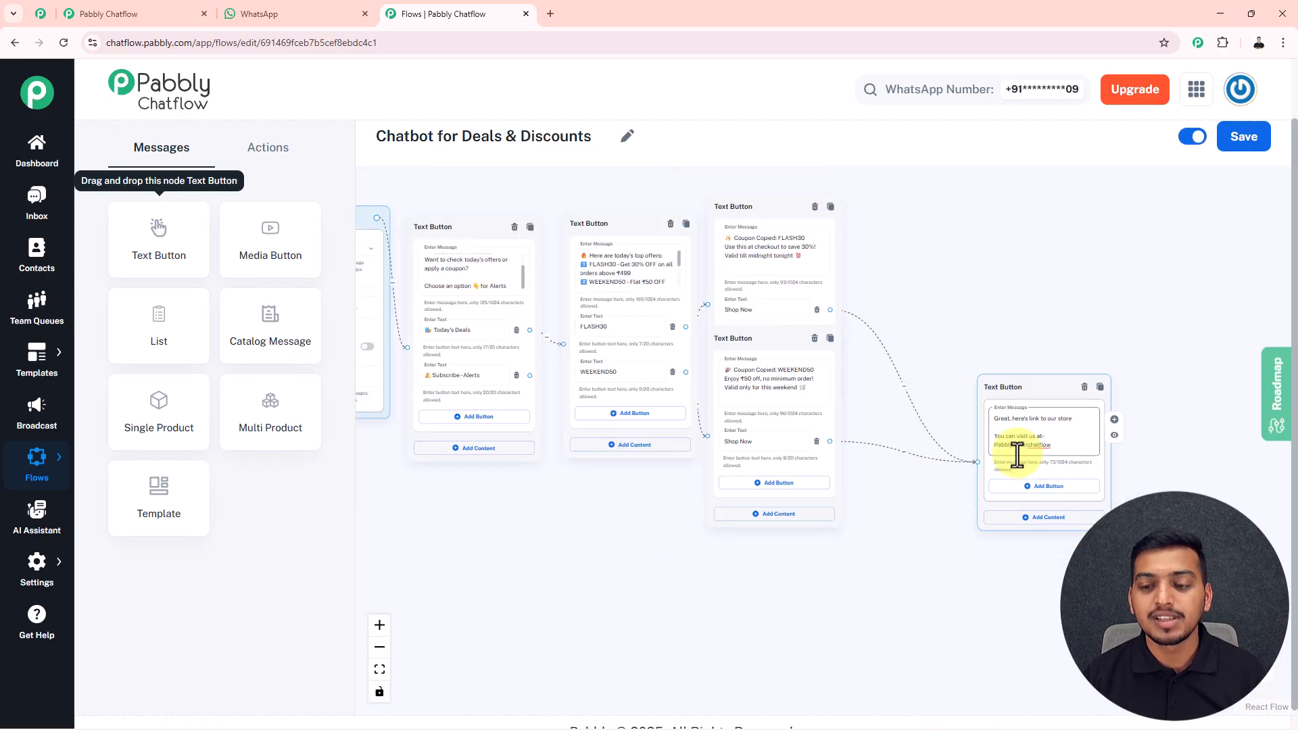
{"action": "left_click_drag", "start_coordinate": [926, 515], "coordinate": [1136, 489]}
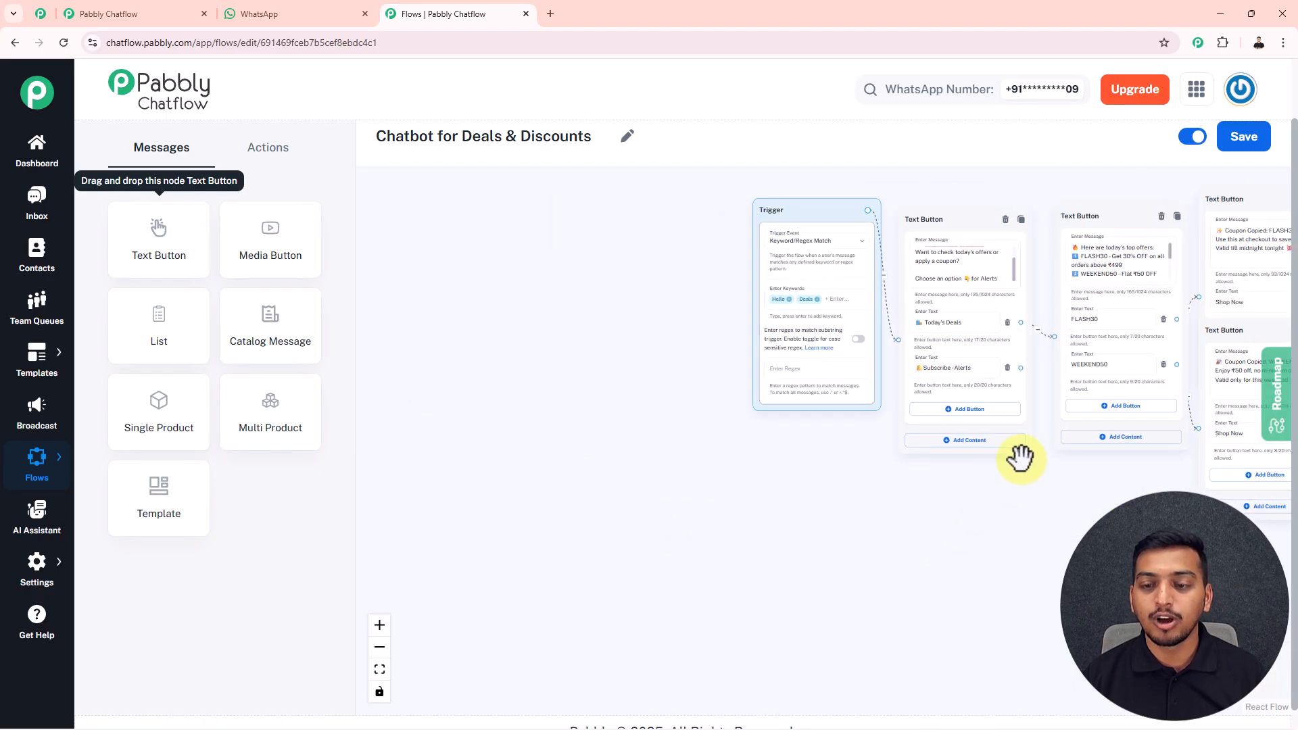
- Add a Text Button message below the top offers block and paste the "Awesome!" text asking how often to receive offers
{"action": "scroll", "coordinate": [985, 562], "scroll_direction": "up", "scroll_amount": 3}
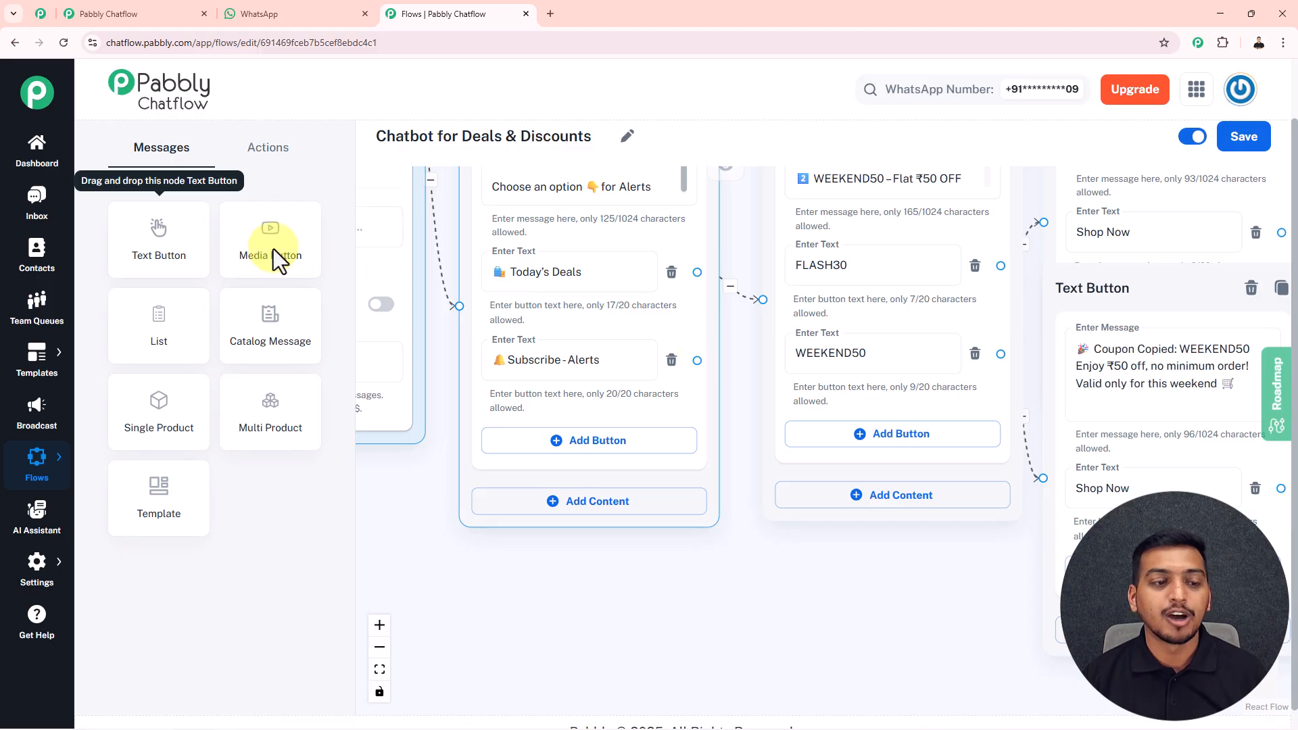
{"action": "left_click_drag", "start_coordinate": [143, 252], "coordinate": [809, 409]}
{"action": "left_click", "coordinate": [822, 473]}
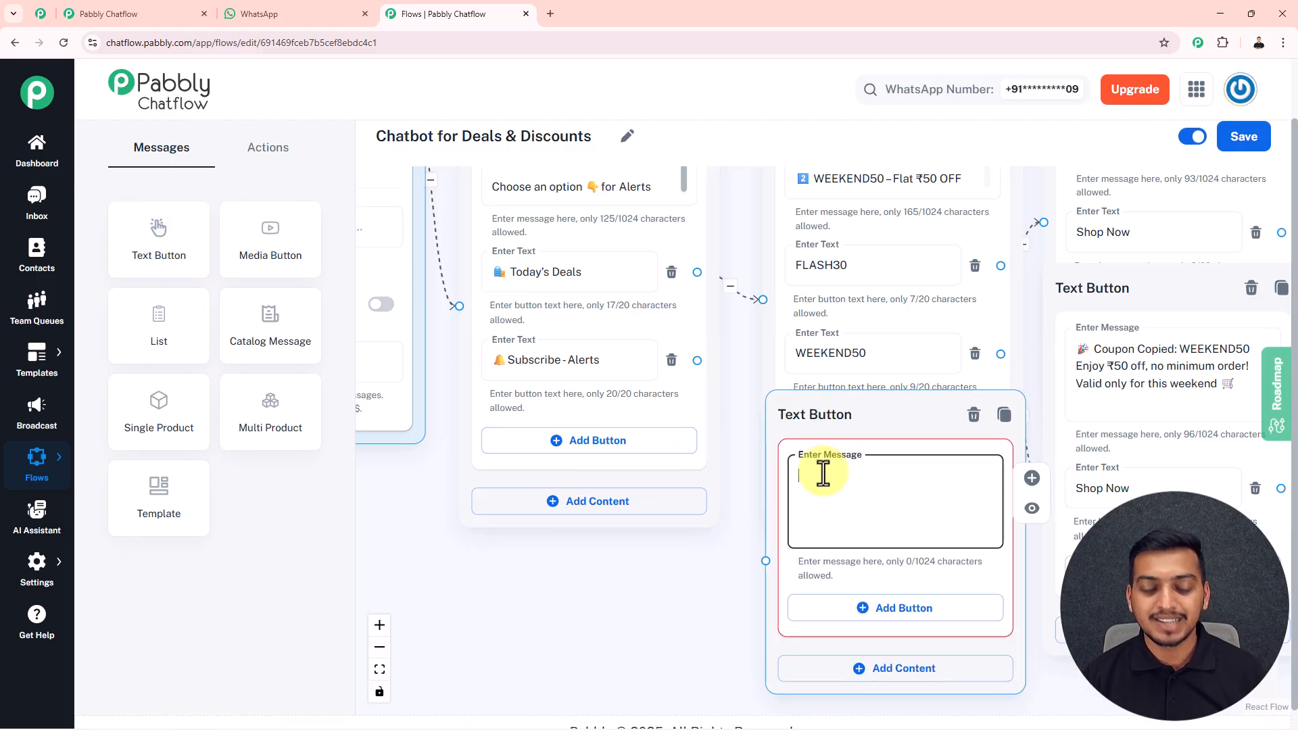
{"action": "key", "text": "super+v"}
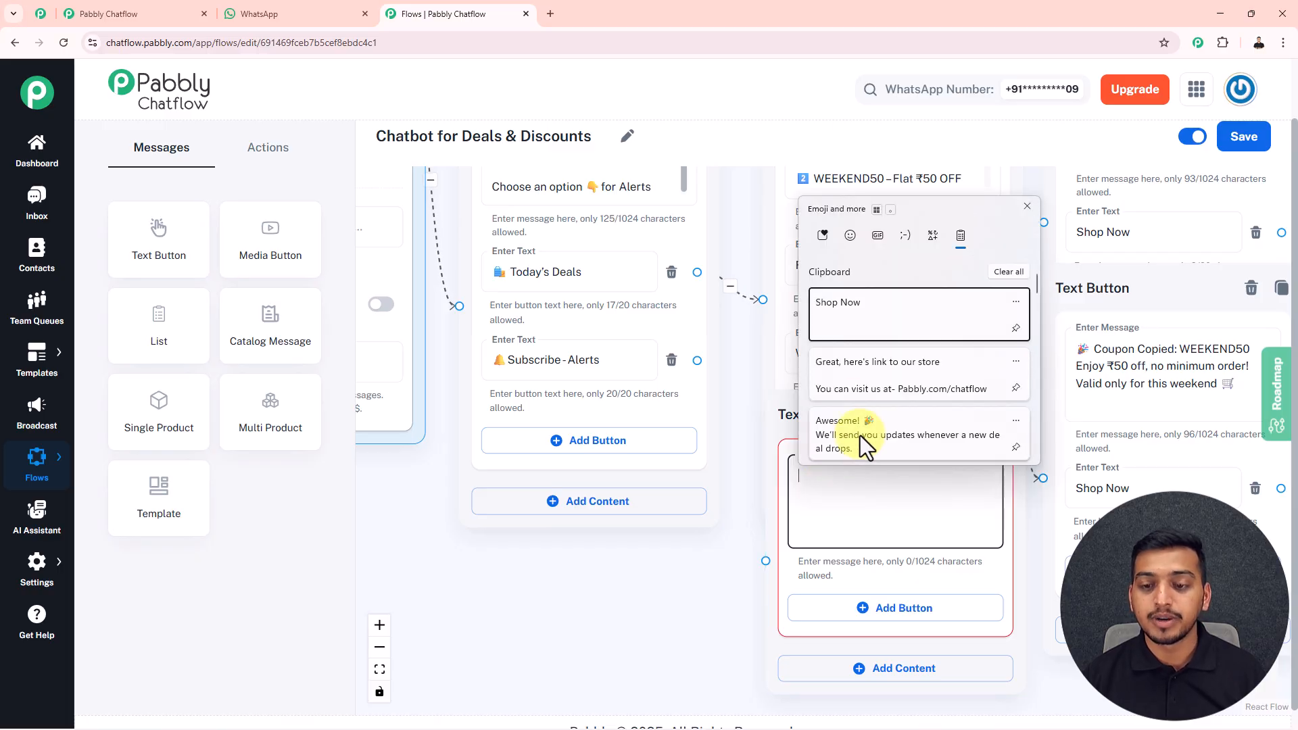
{"action": "left_click", "coordinate": [857, 440]}
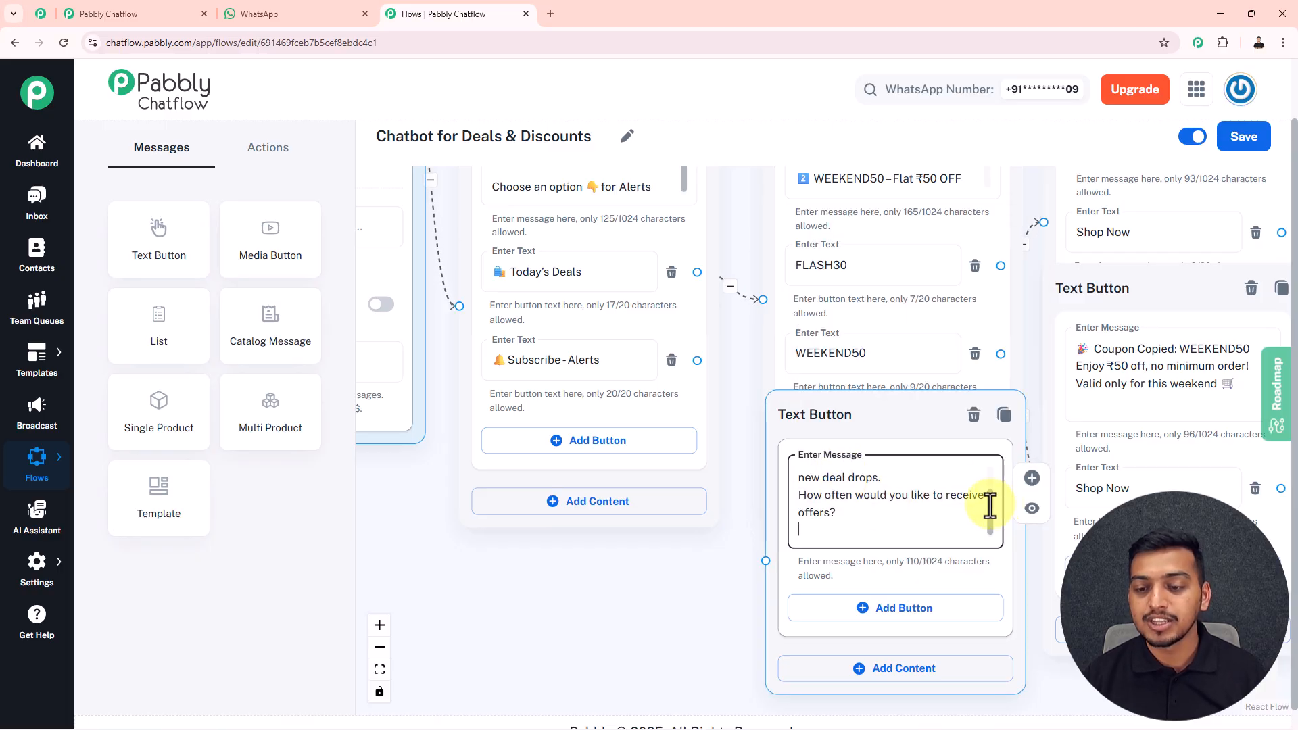
- Add Daily Deals and Only Big Sales buttons to the offer frequency message and connect Subscribe - Alerts to that block
{"action": "left_click_drag", "start_coordinate": [990, 504], "coordinate": [991, 481]}
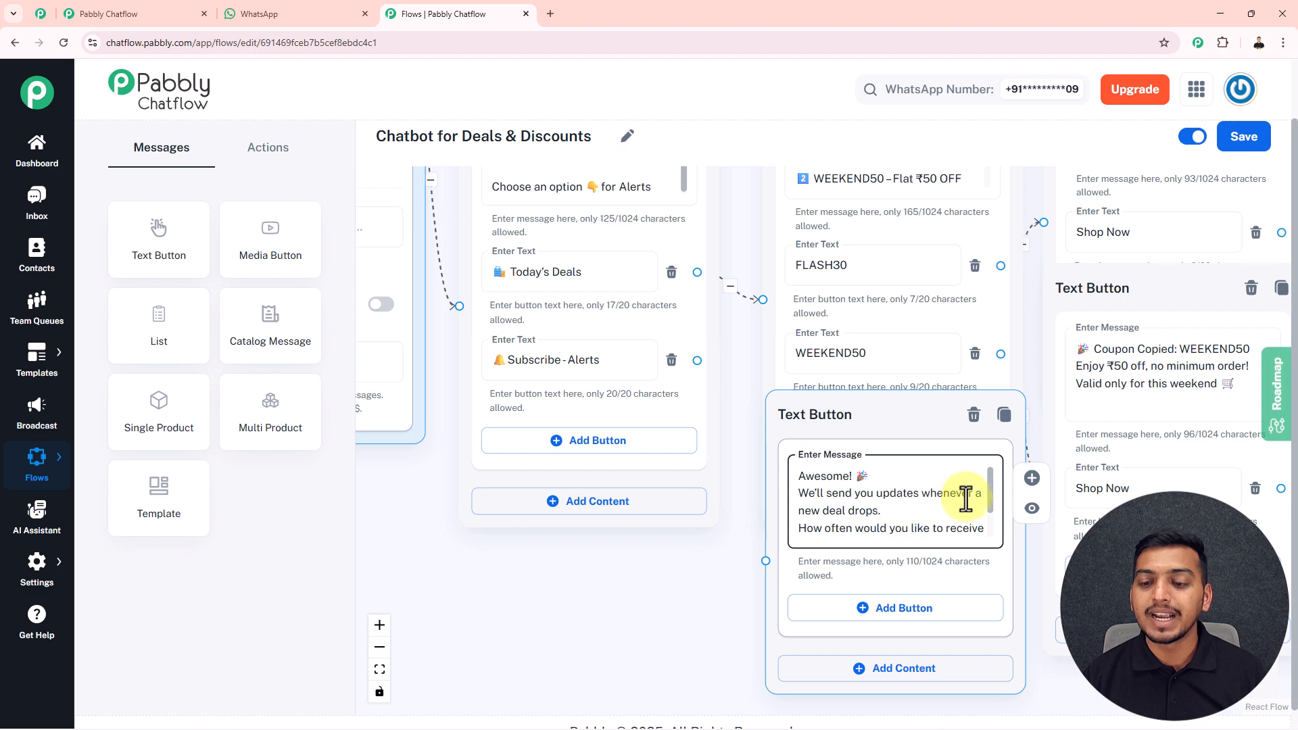
{"action": "left_click_drag", "start_coordinate": [988, 494], "coordinate": [987, 511]}
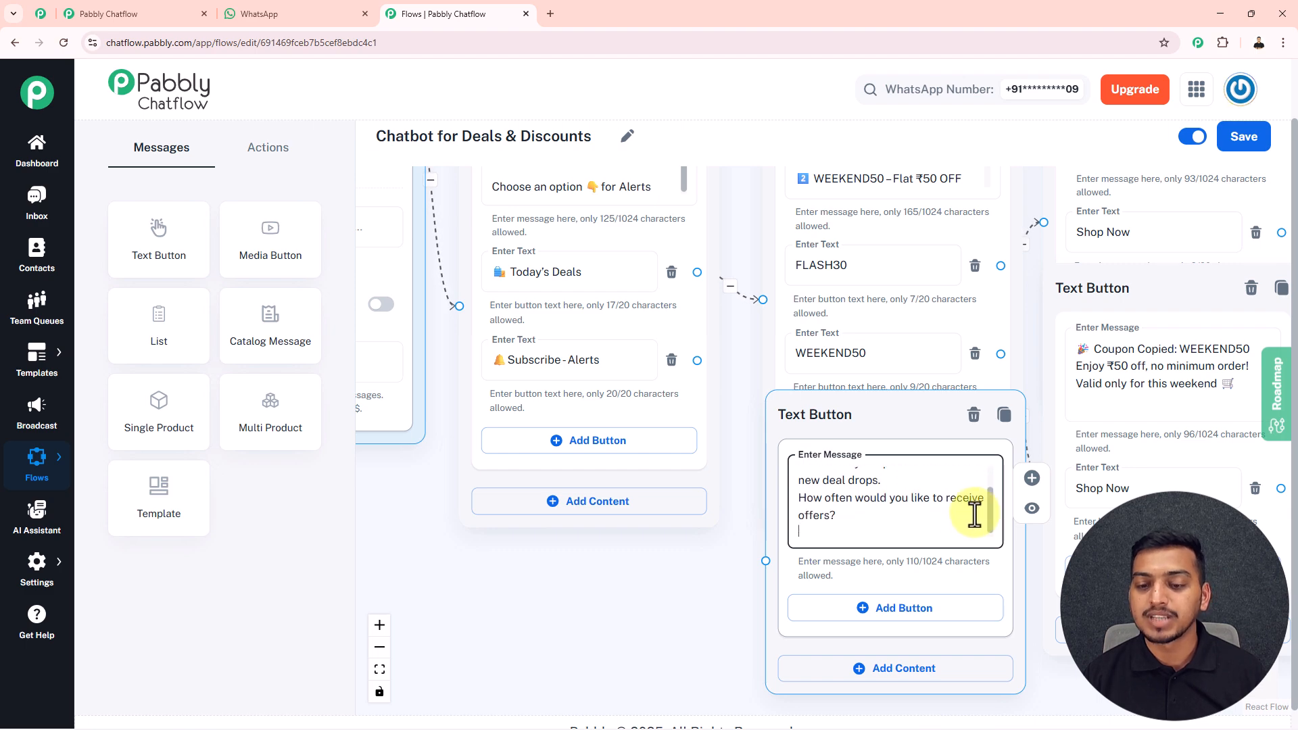
{"action": "left_click_drag", "start_coordinate": [712, 597], "coordinate": [457, 463]}
{"action": "left_click", "coordinate": [625, 481]}
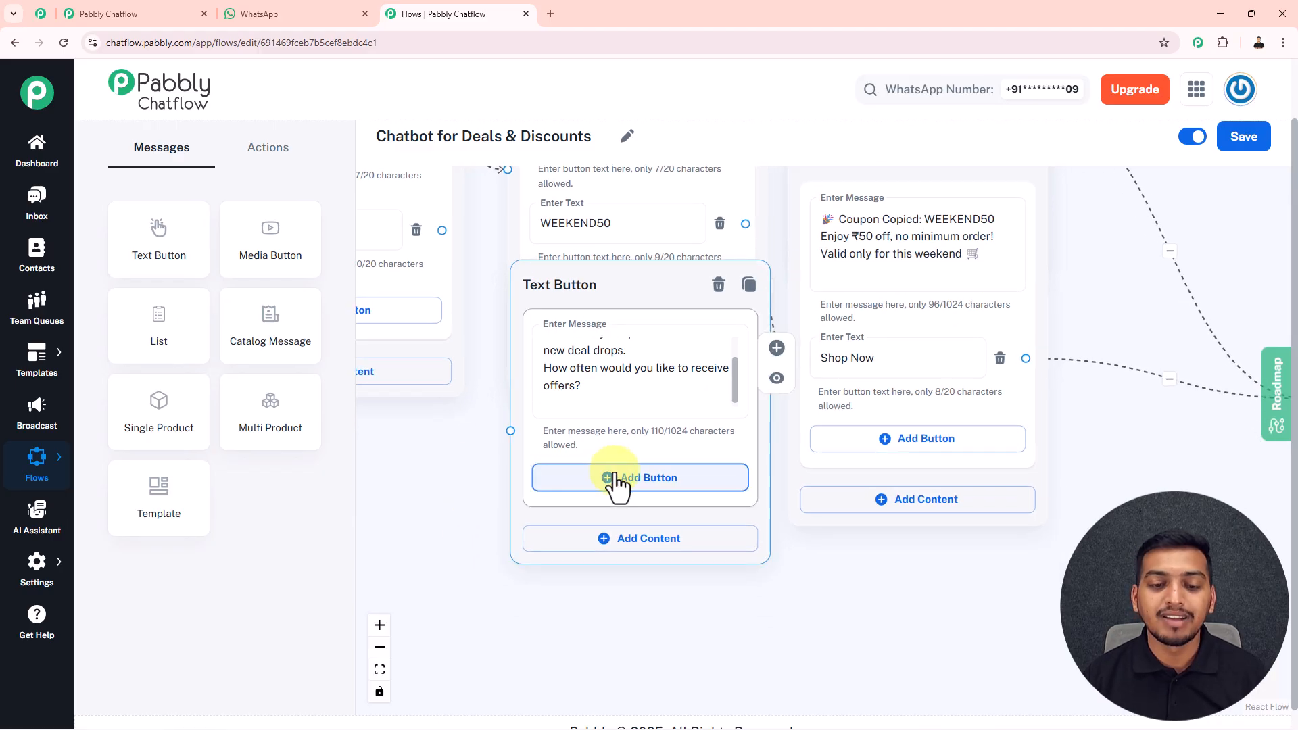
{"action": "left_click", "coordinate": [632, 571]}
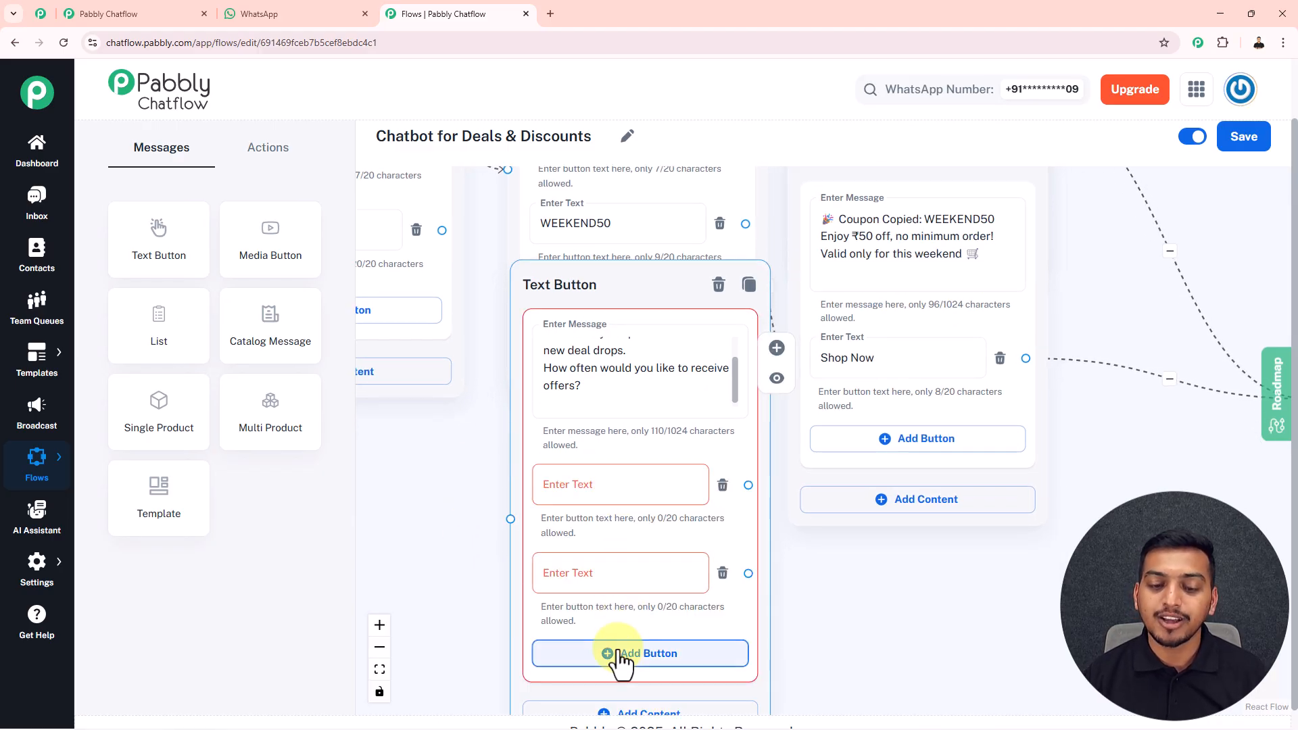
{"action": "left_click", "coordinate": [617, 653]}
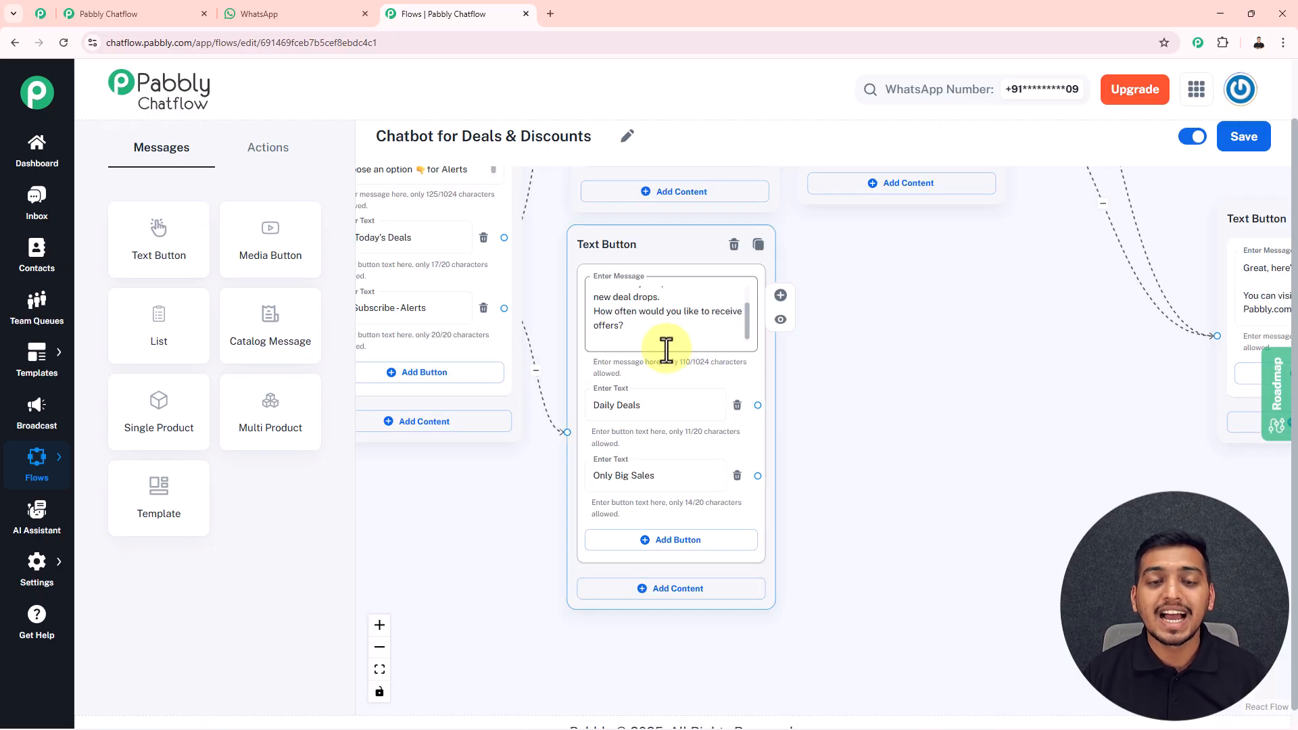
{"action": "left_click", "coordinate": [639, 406]}
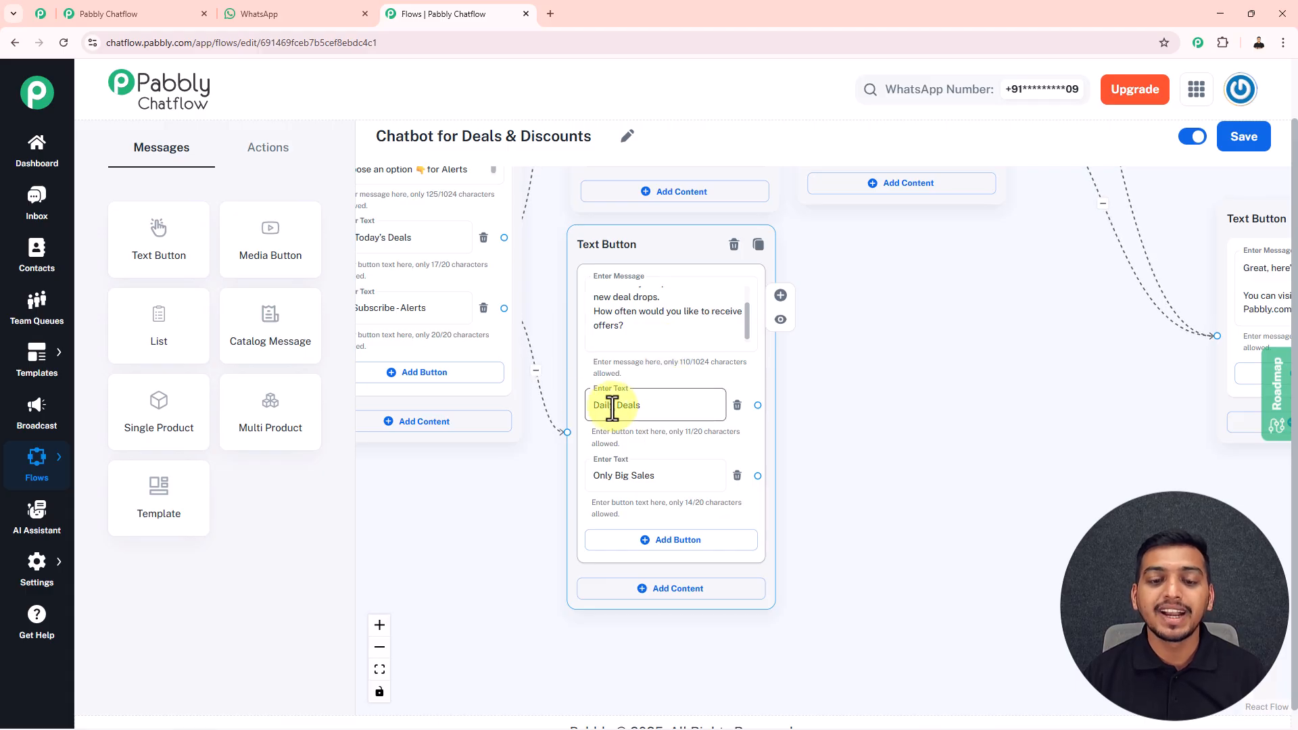
{"action": "left_click", "coordinate": [607, 477]}
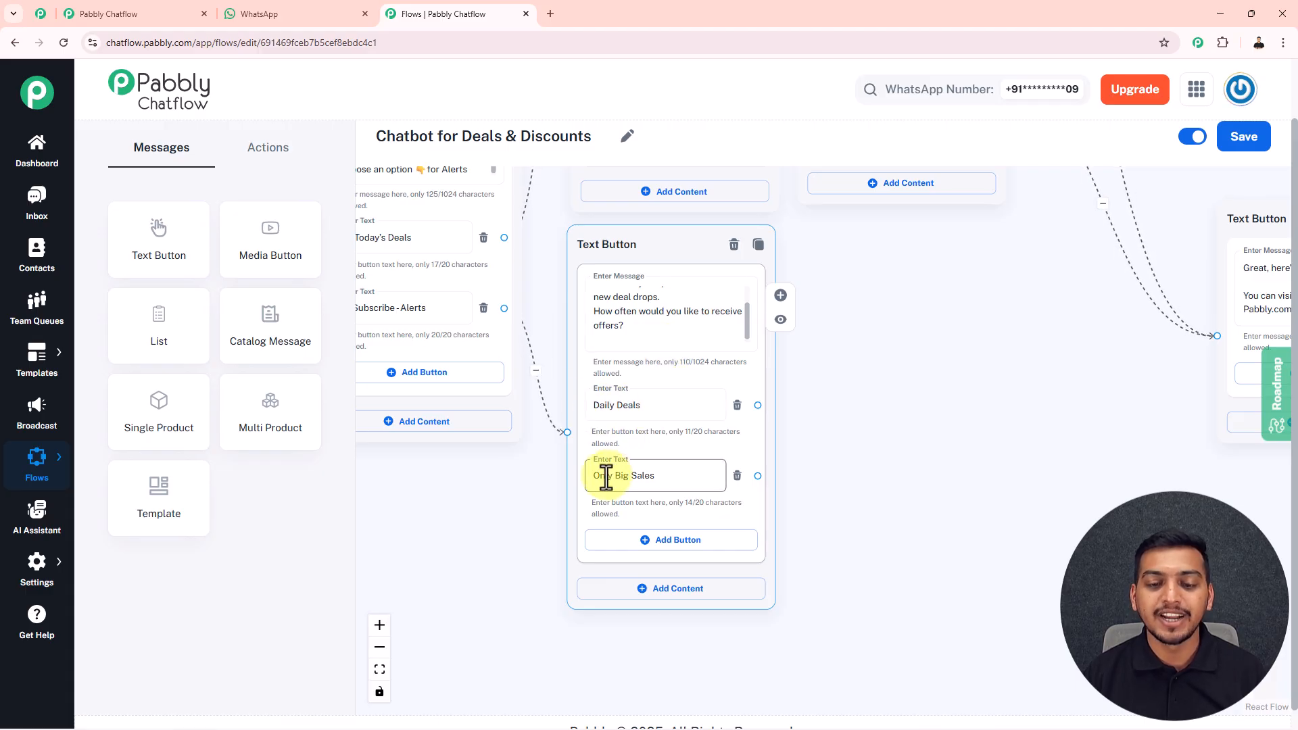
- Add a Text Button message beside the offer frequency block and place a duplicate of it underneath
{"action": "left_click_drag", "start_coordinate": [936, 458], "coordinate": [782, 455]}
{"action": "left_click", "coordinate": [548, 409]}
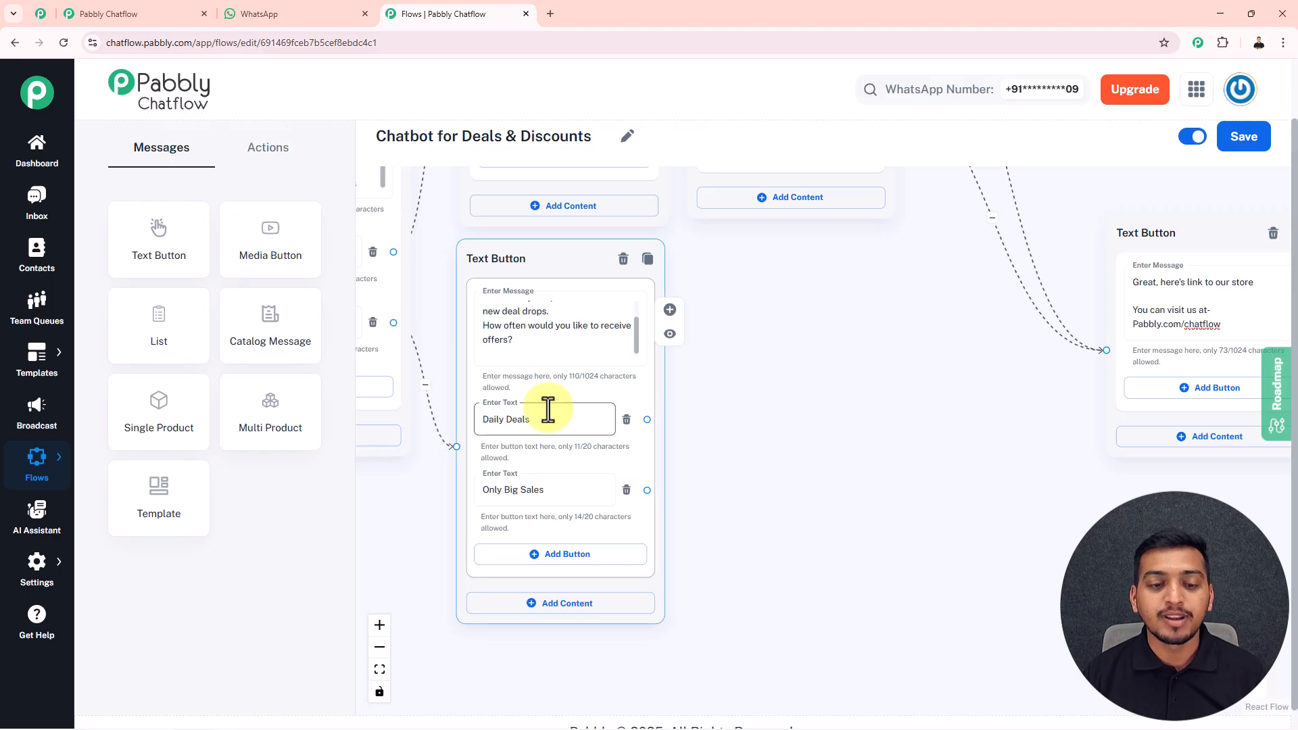
{"action": "left_click_drag", "start_coordinate": [168, 254], "coordinate": [777, 359]}
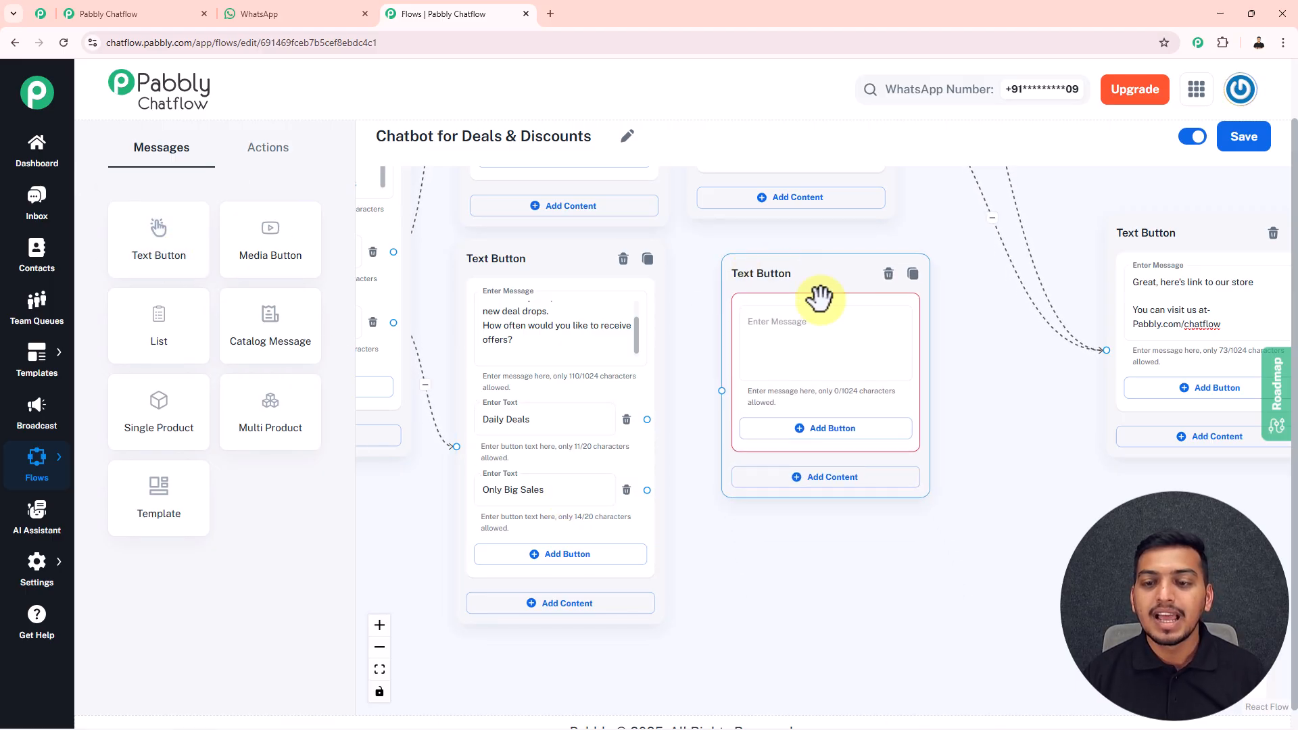
{"action": "left_click", "coordinate": [912, 273]}
{"action": "left_click_drag", "start_coordinate": [964, 281], "coordinate": [760, 475]}
- Connect Daily Deals and Only Big Sales to the two new blocks and paste the matching subscription confirmation message into each
{"action": "left_click_drag", "start_coordinate": [646, 420], "coordinate": [722, 391]}
{"action": "left_click_drag", "start_coordinate": [647, 489], "coordinate": [721, 567]}
{"action": "left_click", "coordinate": [781, 350]}
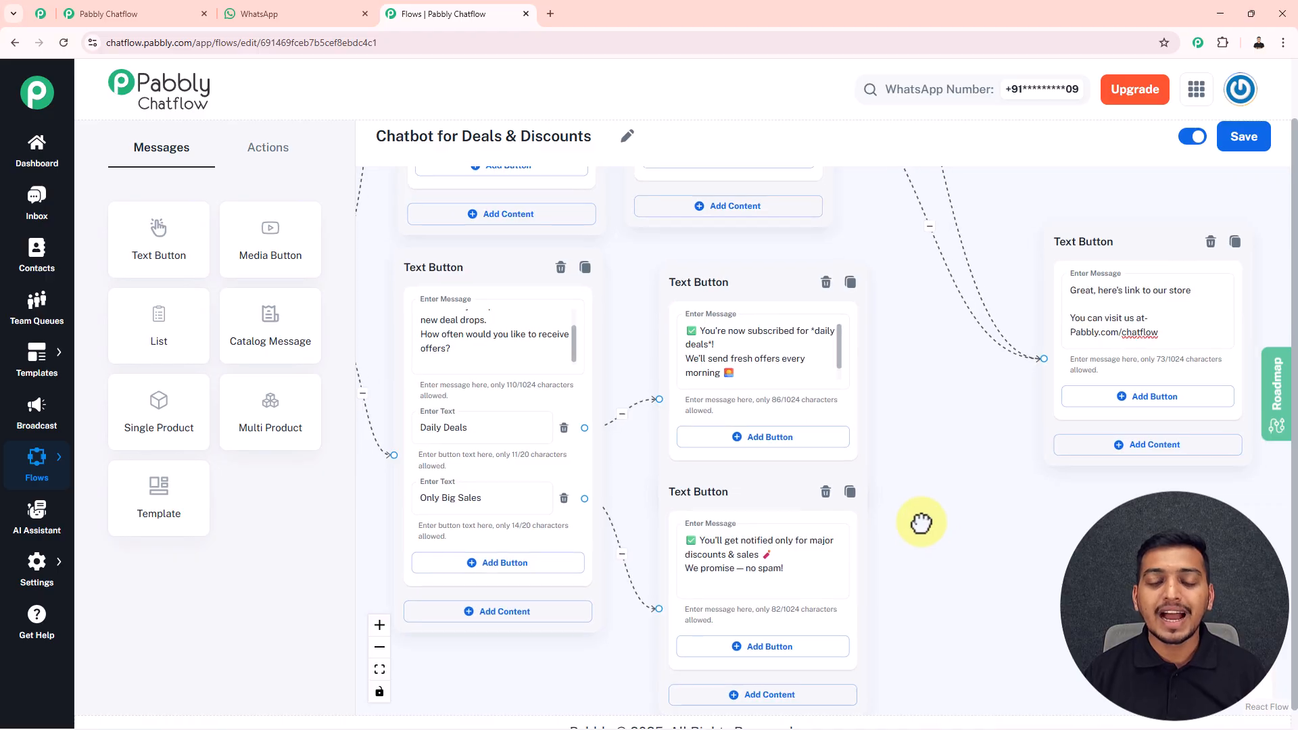
- Add a Shop Now button to both the daily deals and the major discounts confirmation messages
{"action": "left_click_drag", "start_coordinate": [921, 524], "coordinate": [822, 490]}
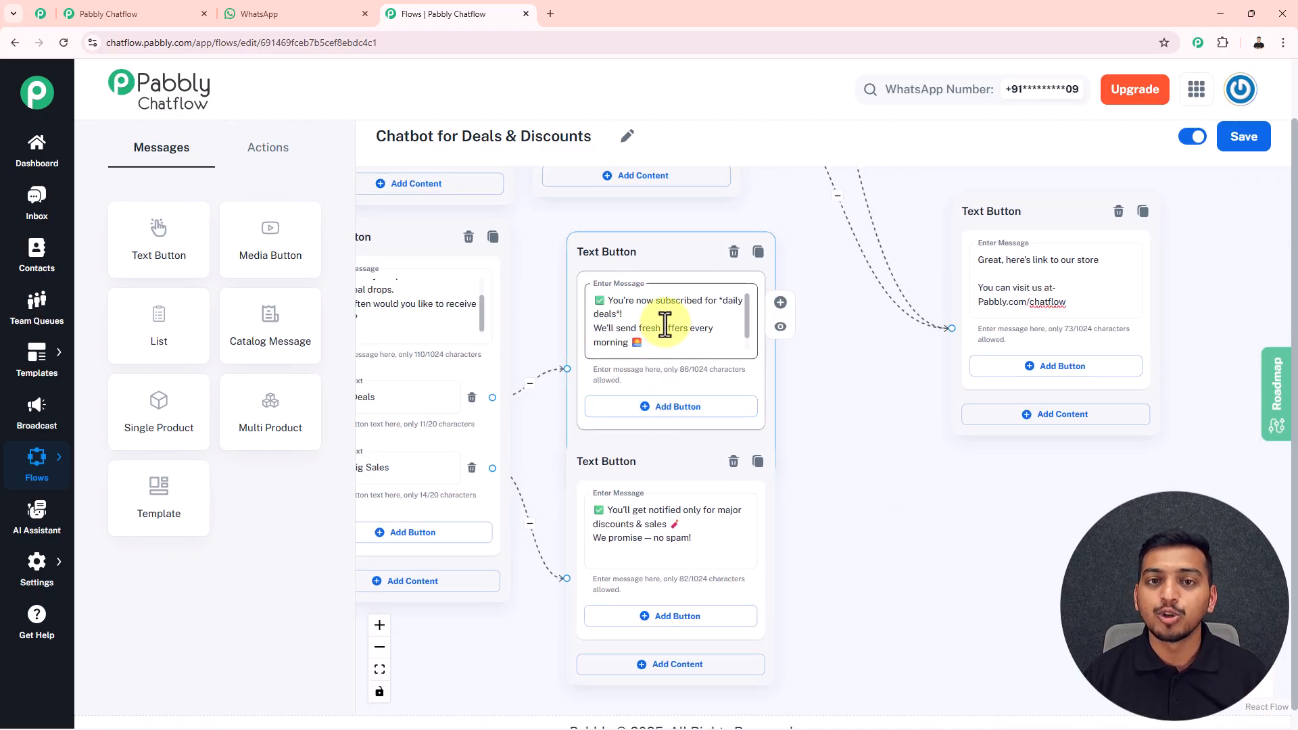
{"action": "left_click", "coordinate": [663, 406]}
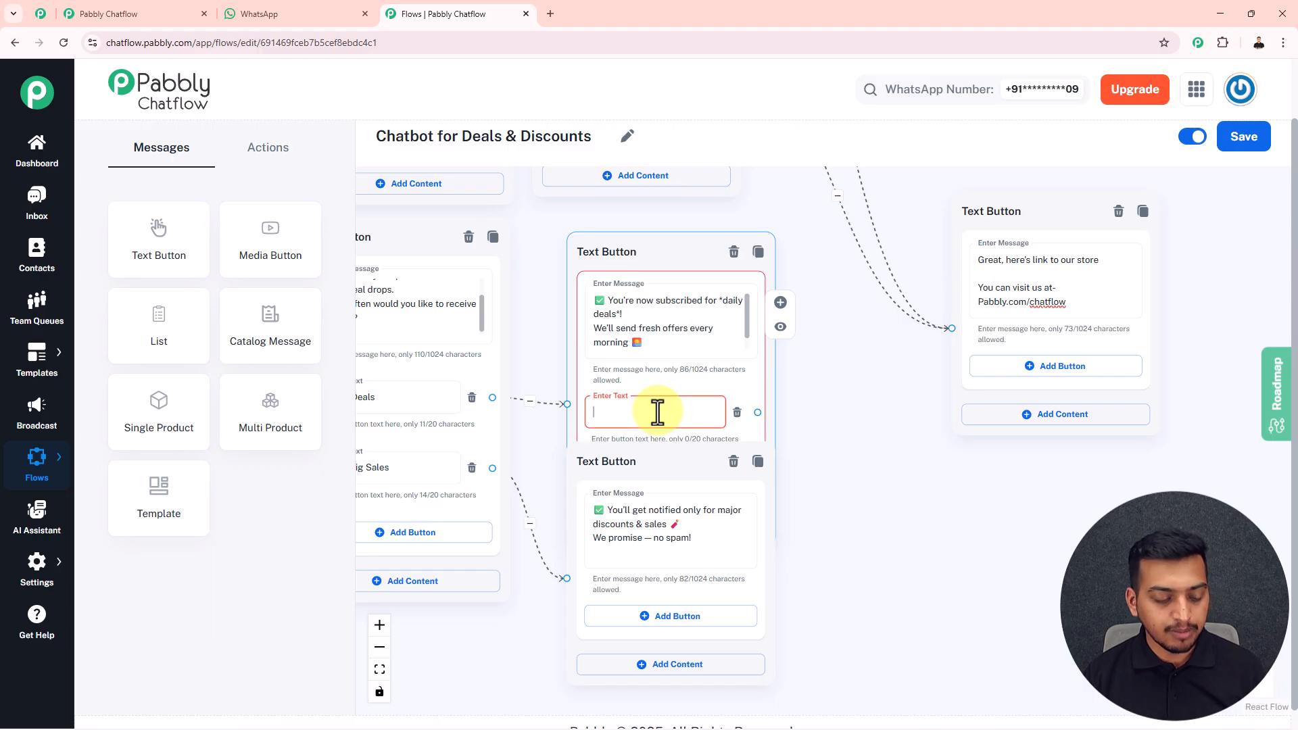
{"action": "type", "text": "Shop Now"}
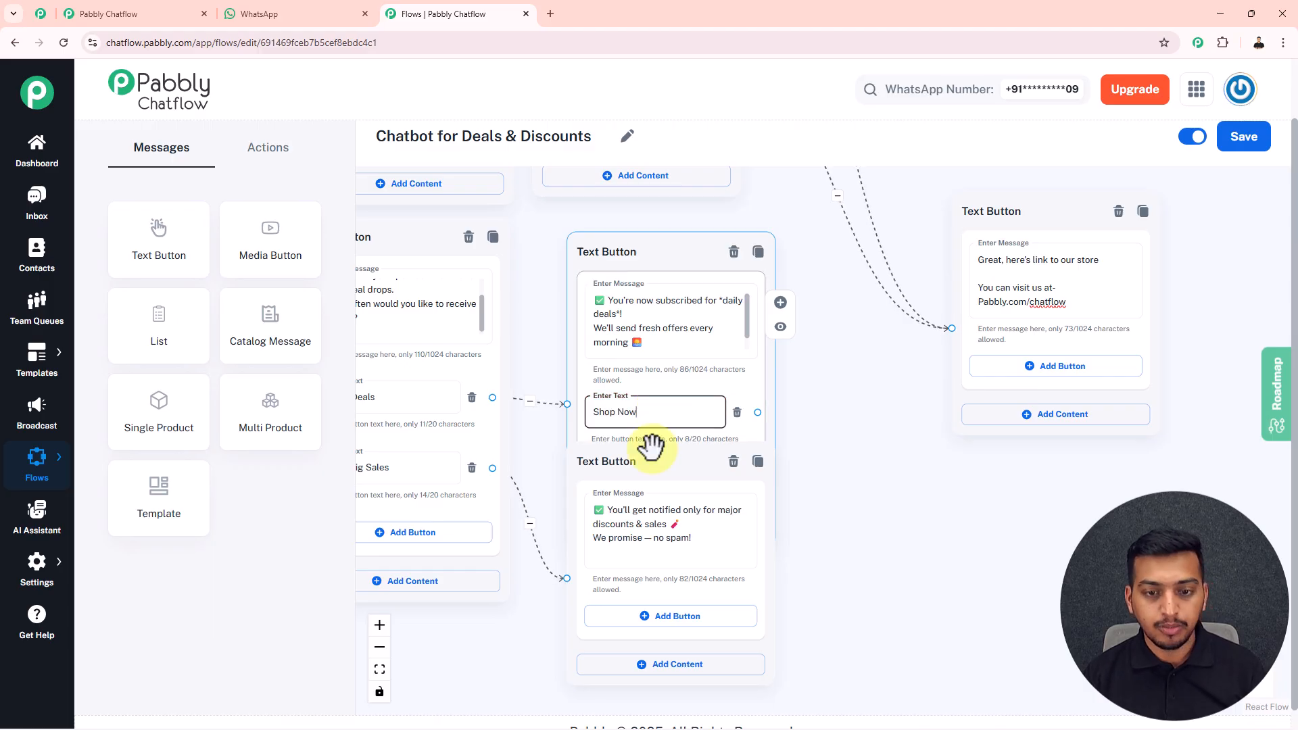
{"action": "left_click", "coordinate": [649, 625]}
{"action": "type", "text": "Shop Now"}
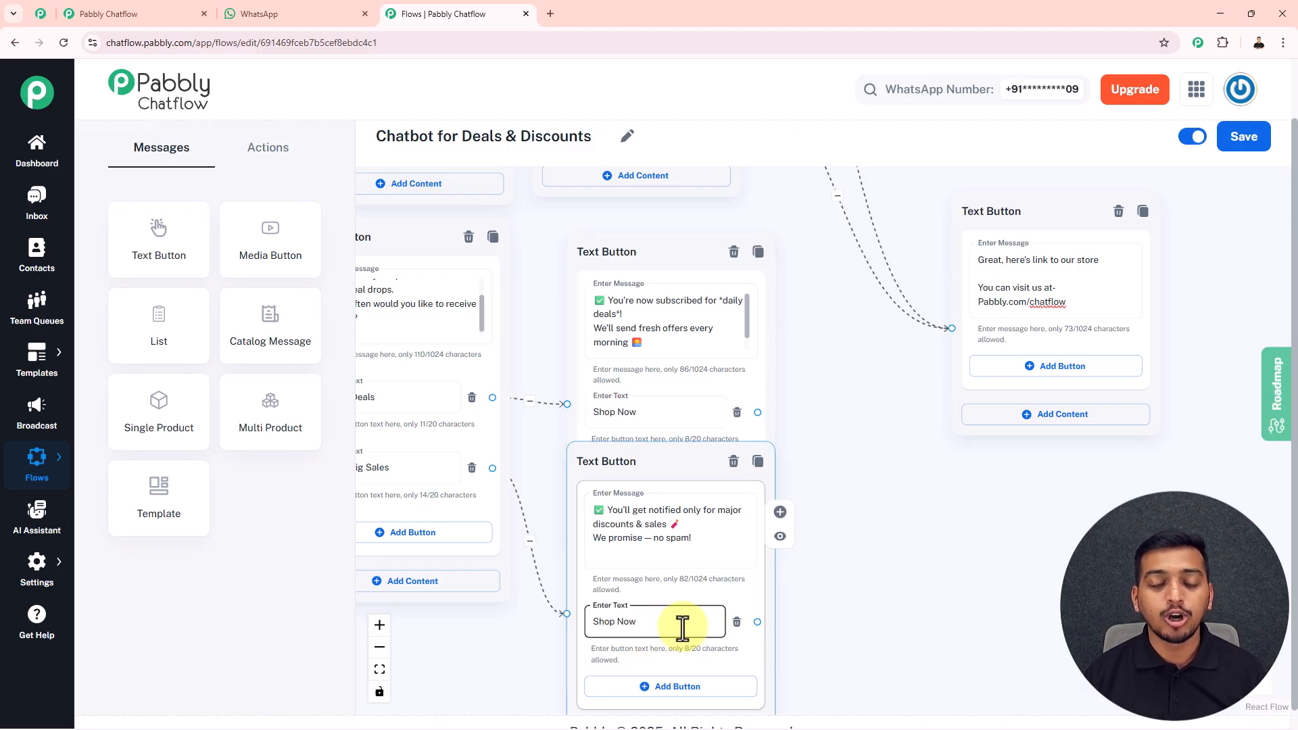
- Connect the Shop Now buttons of both subscription confirmation messages to the store link message
{"action": "left_click_drag", "start_coordinate": [757, 412], "coordinate": [949, 330]}
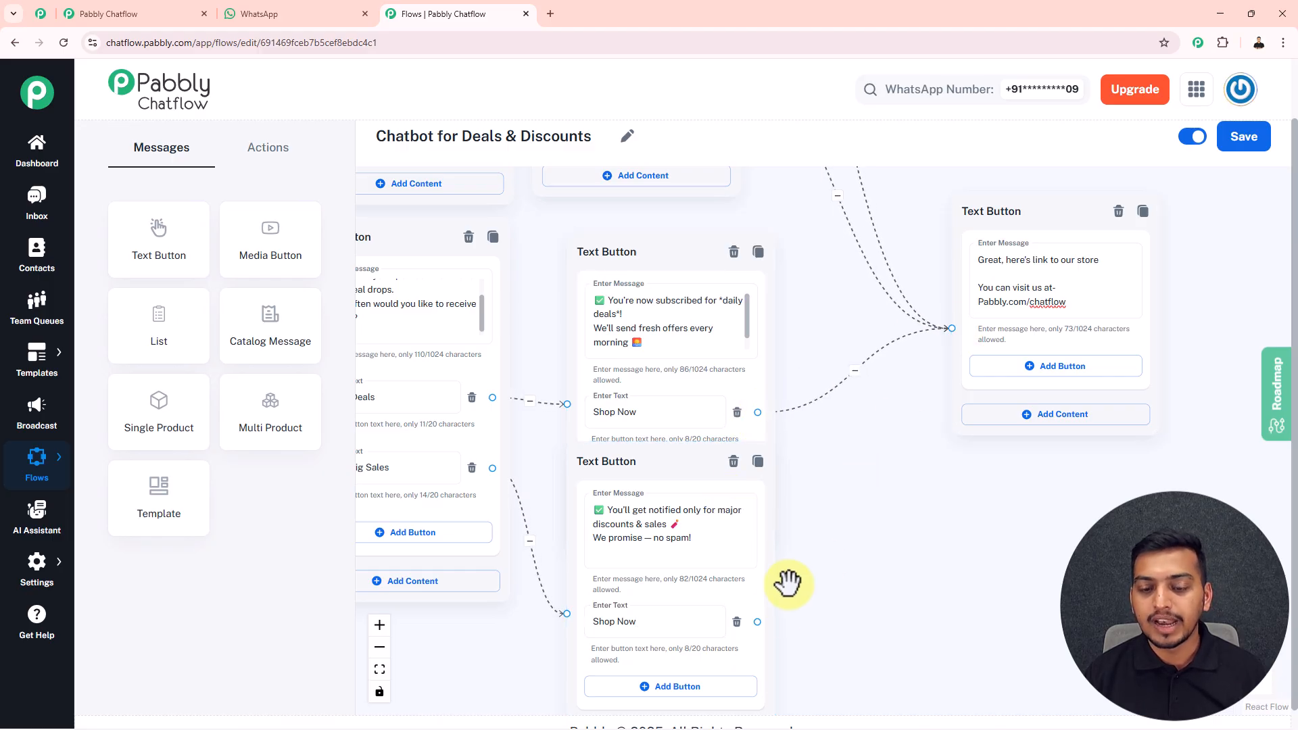
{"action": "left_click_drag", "start_coordinate": [757, 621], "coordinate": [1103, 356]}
{"action": "scroll", "coordinate": [920, 507], "scroll_direction": "down", "scroll_amount": 3}
{"action": "scroll", "coordinate": [919, 510], "scroll_direction": "down", "scroll_amount": 2}
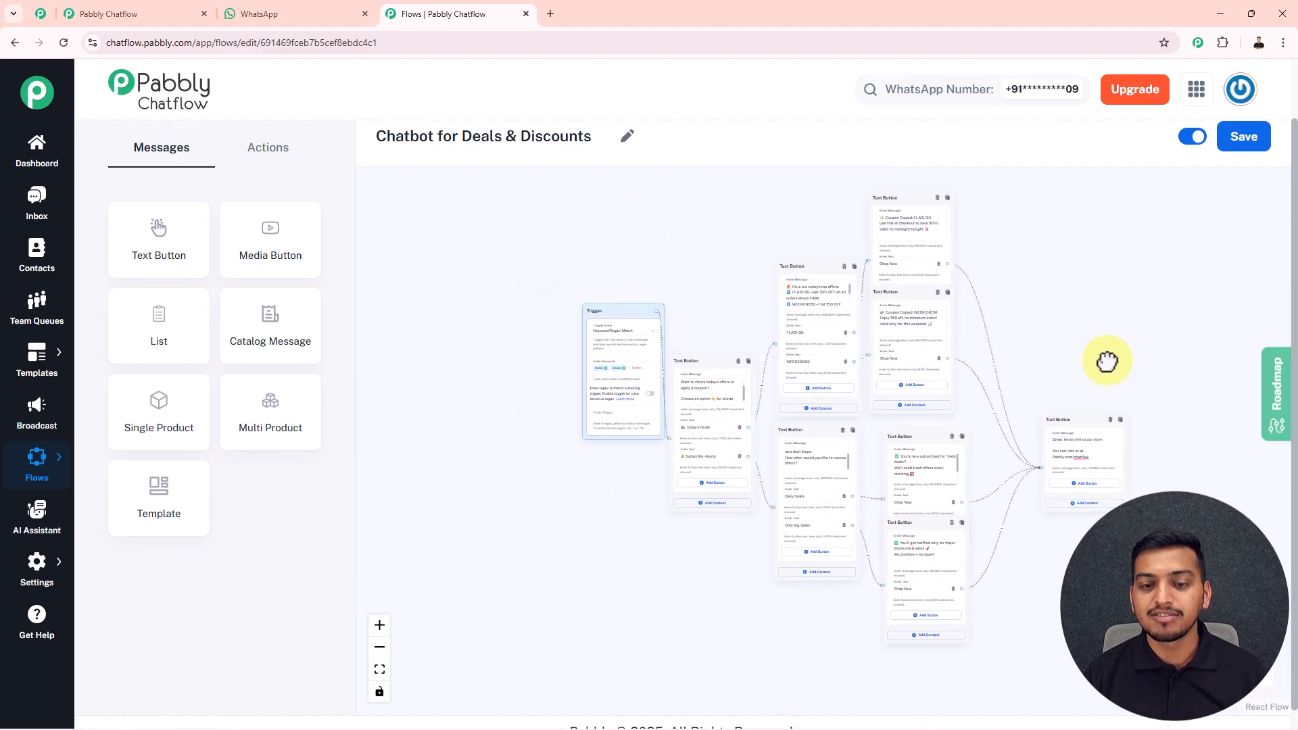
- Move the trigger block level with the first message and save the flow
{"action": "left_click_drag", "start_coordinate": [620, 326], "coordinate": [599, 380]}
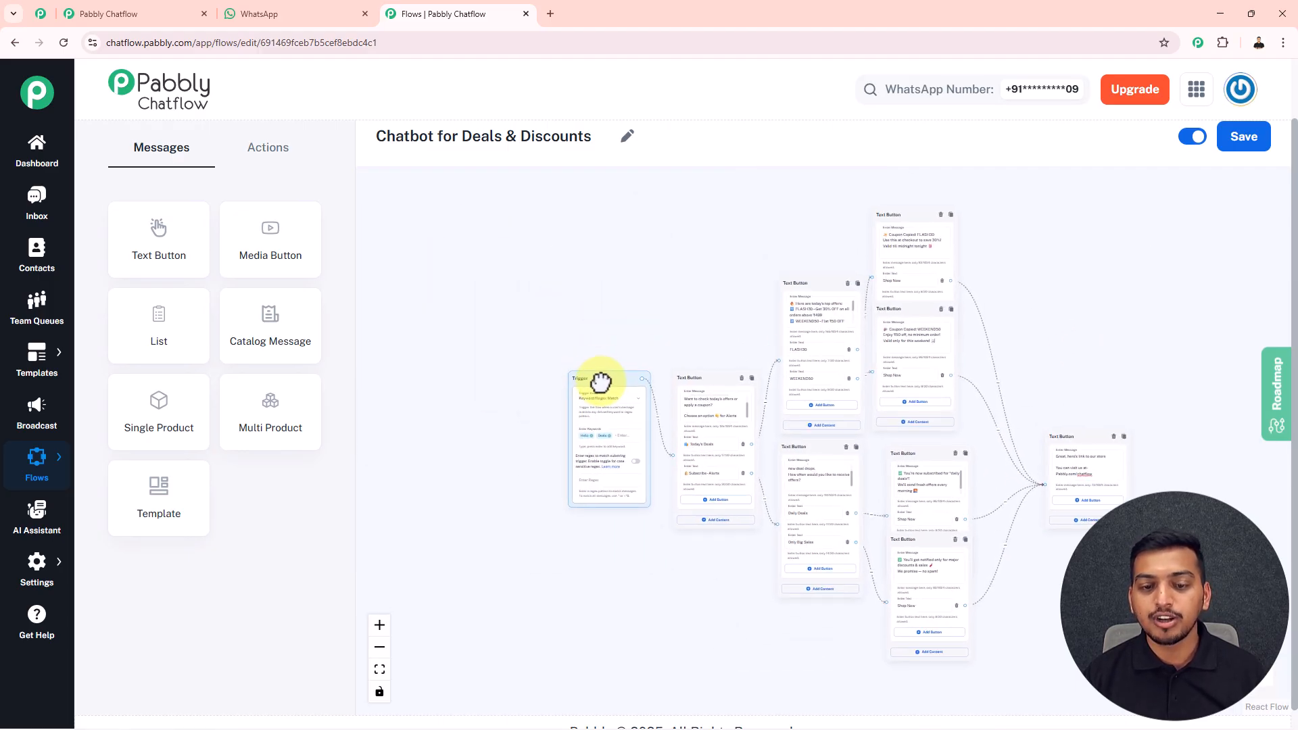
{"action": "left_click", "coordinate": [1234, 142]}
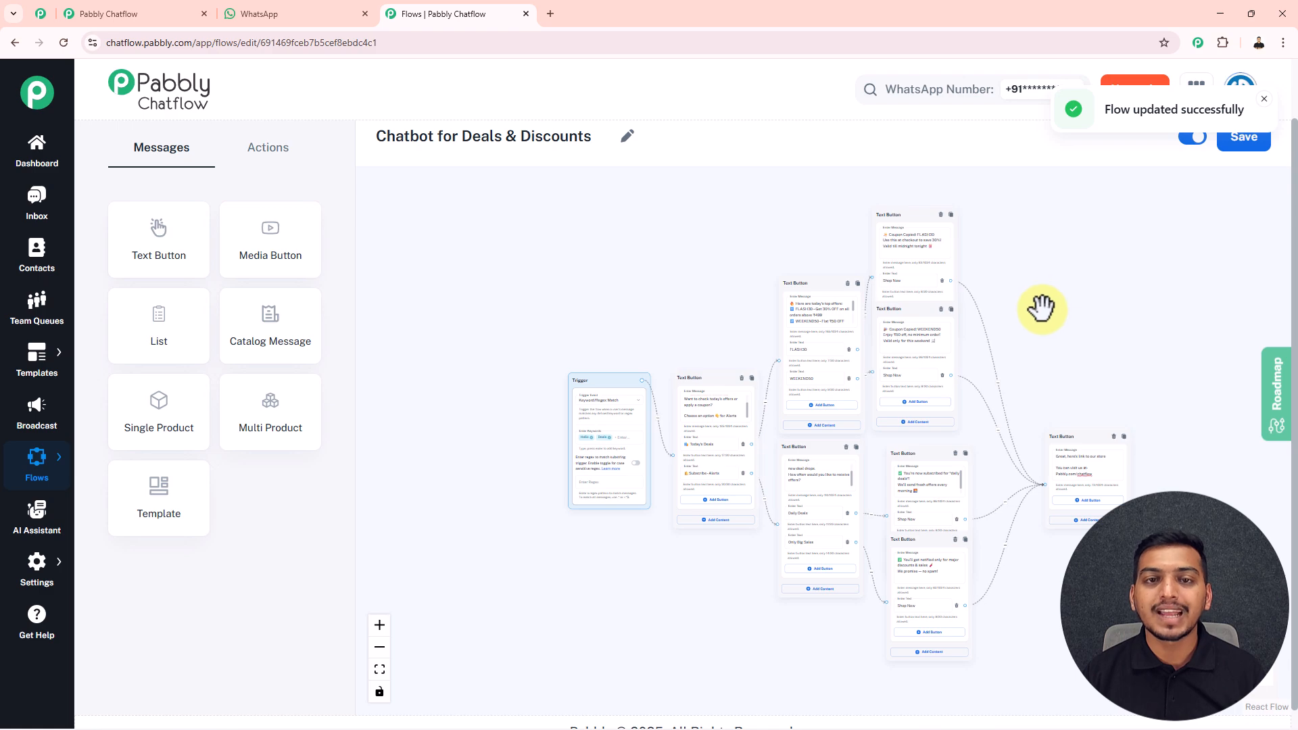
{"action": "left_click_drag", "start_coordinate": [1060, 365], "coordinate": [944, 350]}
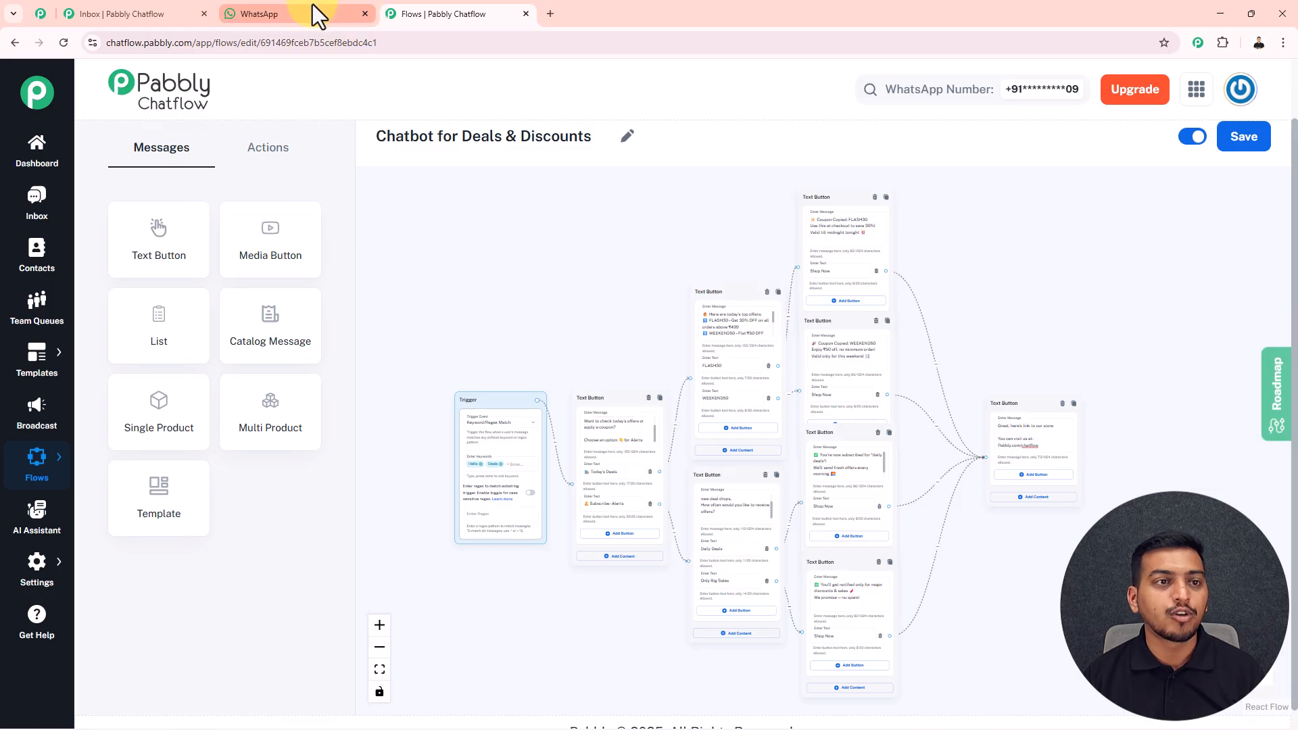
- Switch to WhatsApp, send "Deals" in the BrightMart chat to test the bot, and return to the Pabbly Chatflow flow
{"action": "left_click", "coordinate": [313, 13]}
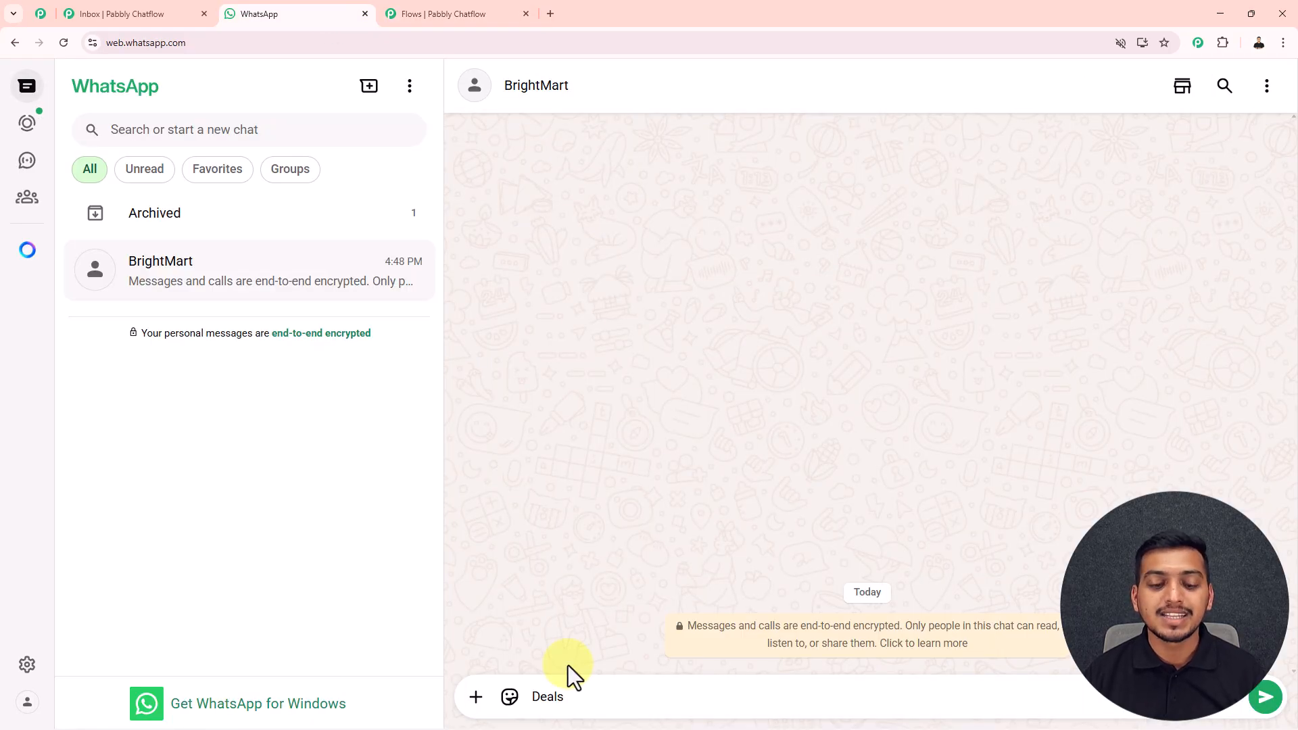
{"action": "key", "text": "Return"}
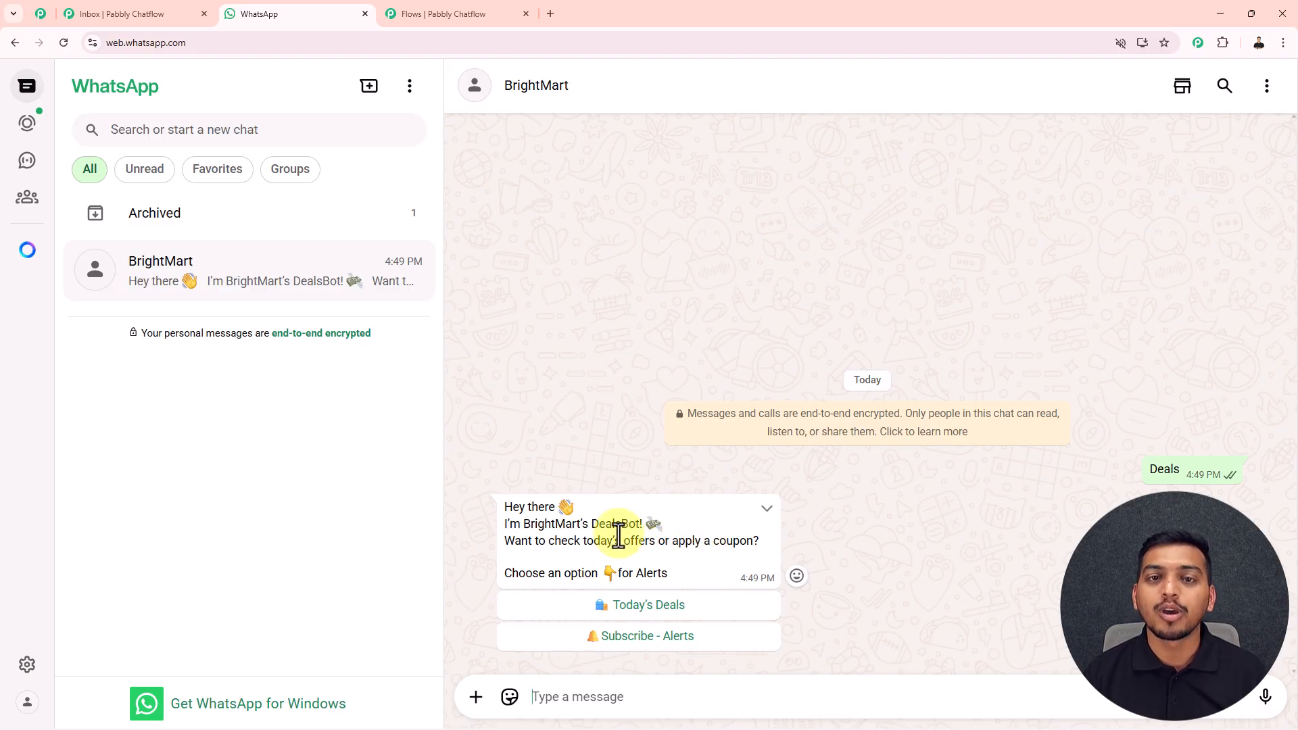
{"action": "left_click", "coordinate": [458, 13]}
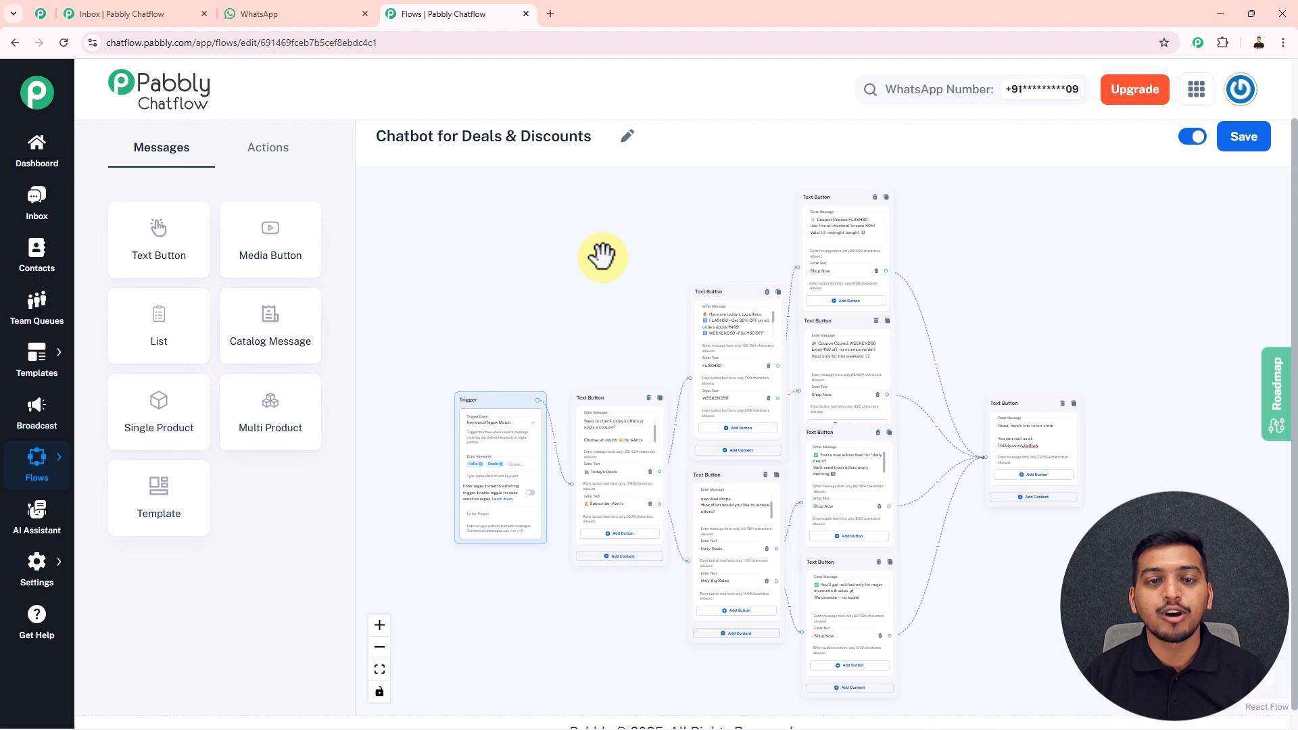